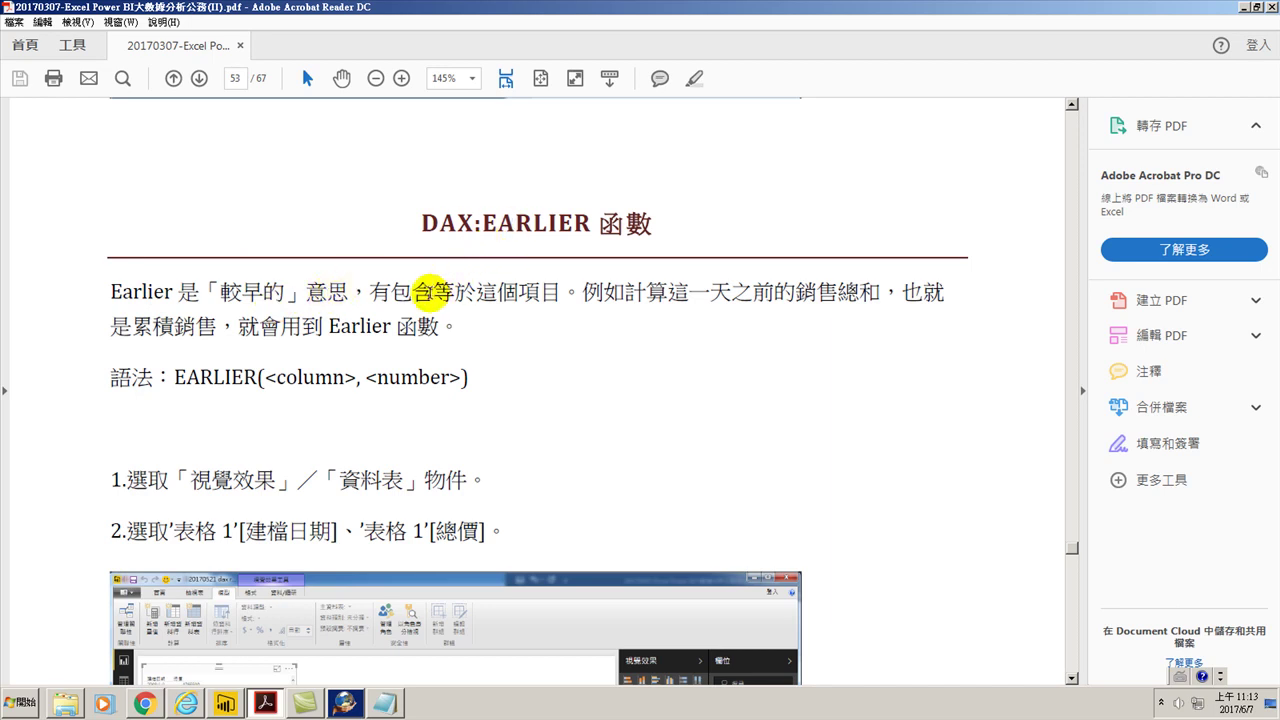
# Switch to the 20170605-Microsoft Power BI大數據分析 folder and open the 銷售範例 workbook in Excel.
pyautogui.click(65, 705)
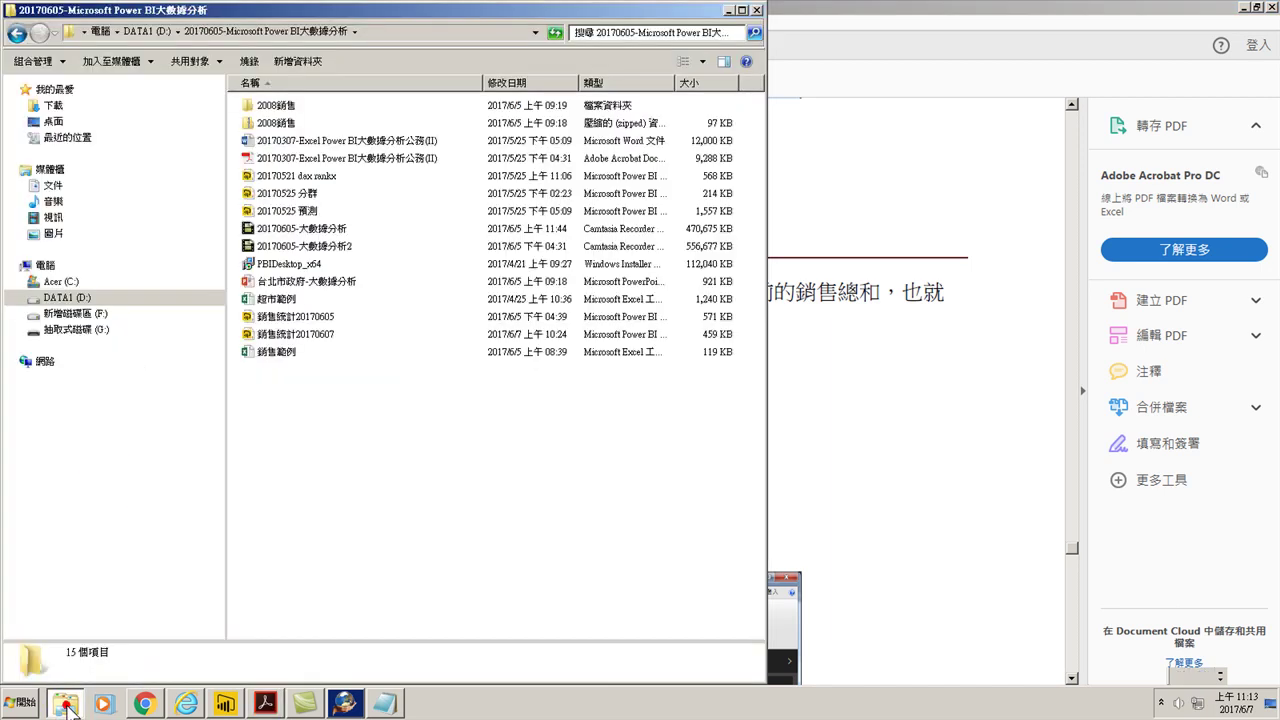
pyautogui.click(277, 355)
pyautogui.doubleClick(277, 355)
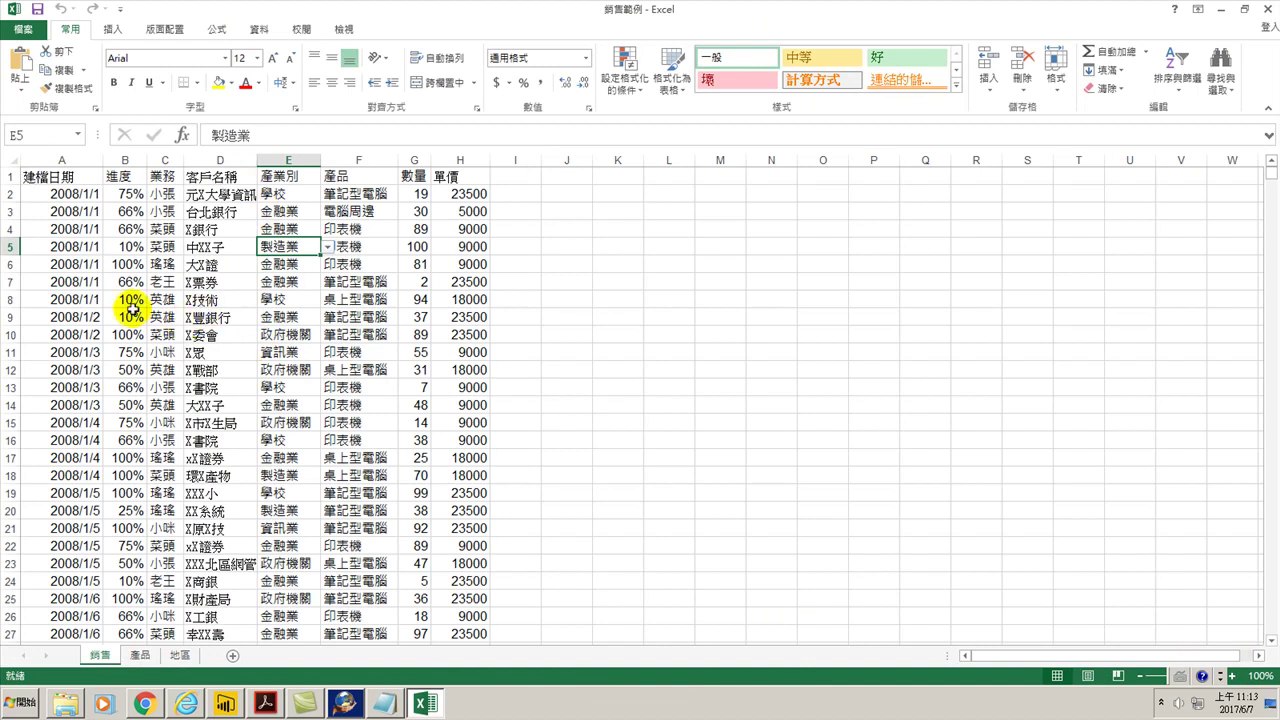
# Examine the rows dated 2008/1/1 in the 建檔日期 column, A2 to A8, on the 銷售 sheet.
pyautogui.click(77, 193)
pyautogui.moveTo(77, 193); pyautogui.dragTo(77, 297)
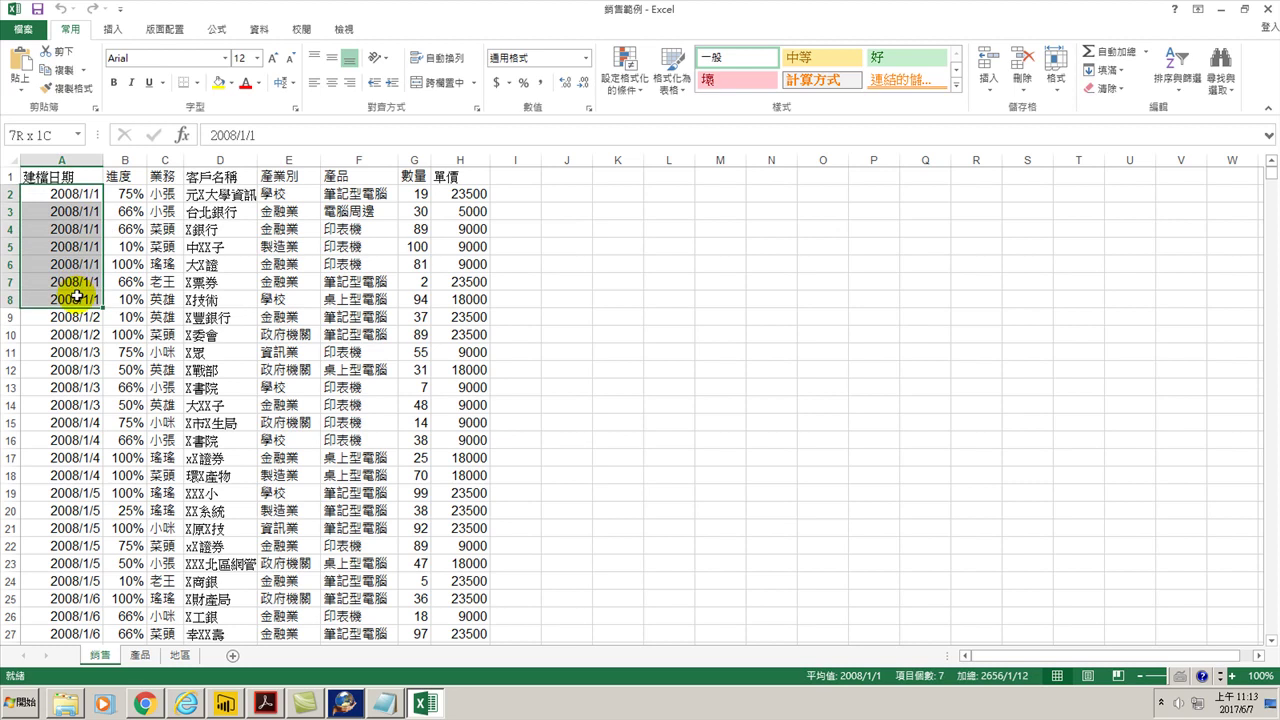
pyautogui.click(170, 318)
# Create a pivot table from the 銷售 data range A1:H2449 on a new worksheet.
pyautogui.click(282, 298)
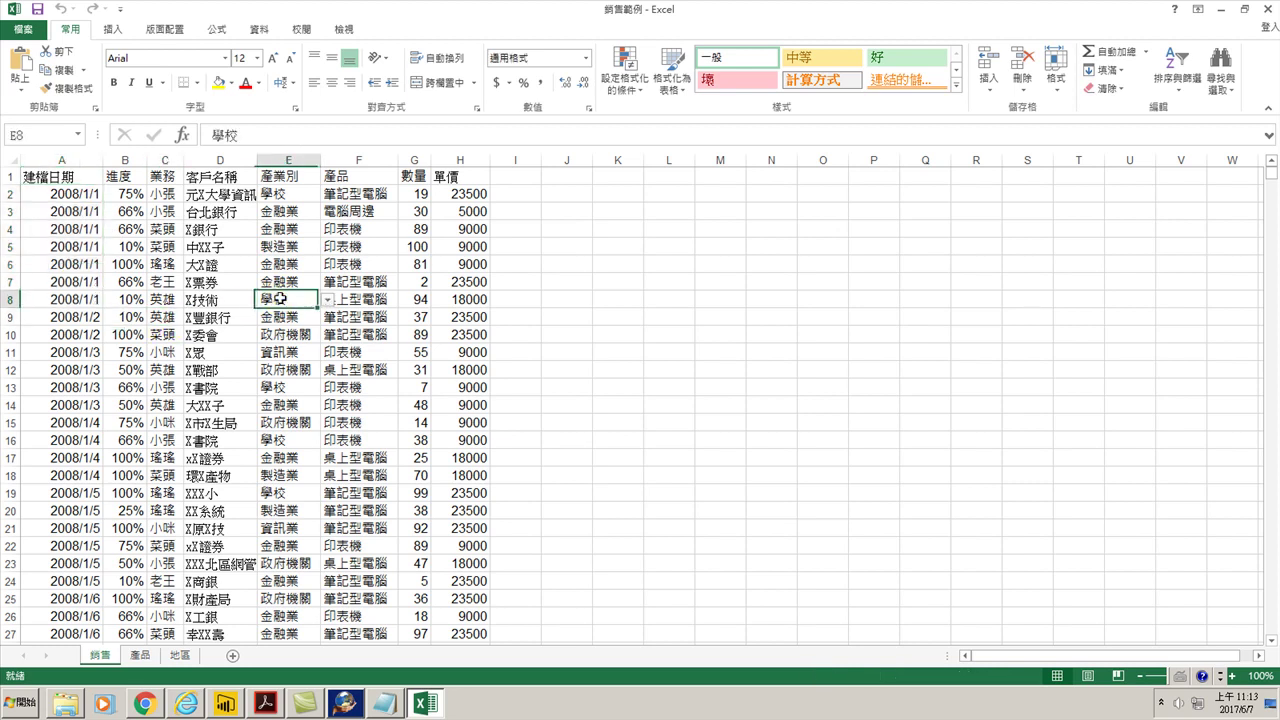
pyautogui.click(113, 29)
pyautogui.click(42, 60)
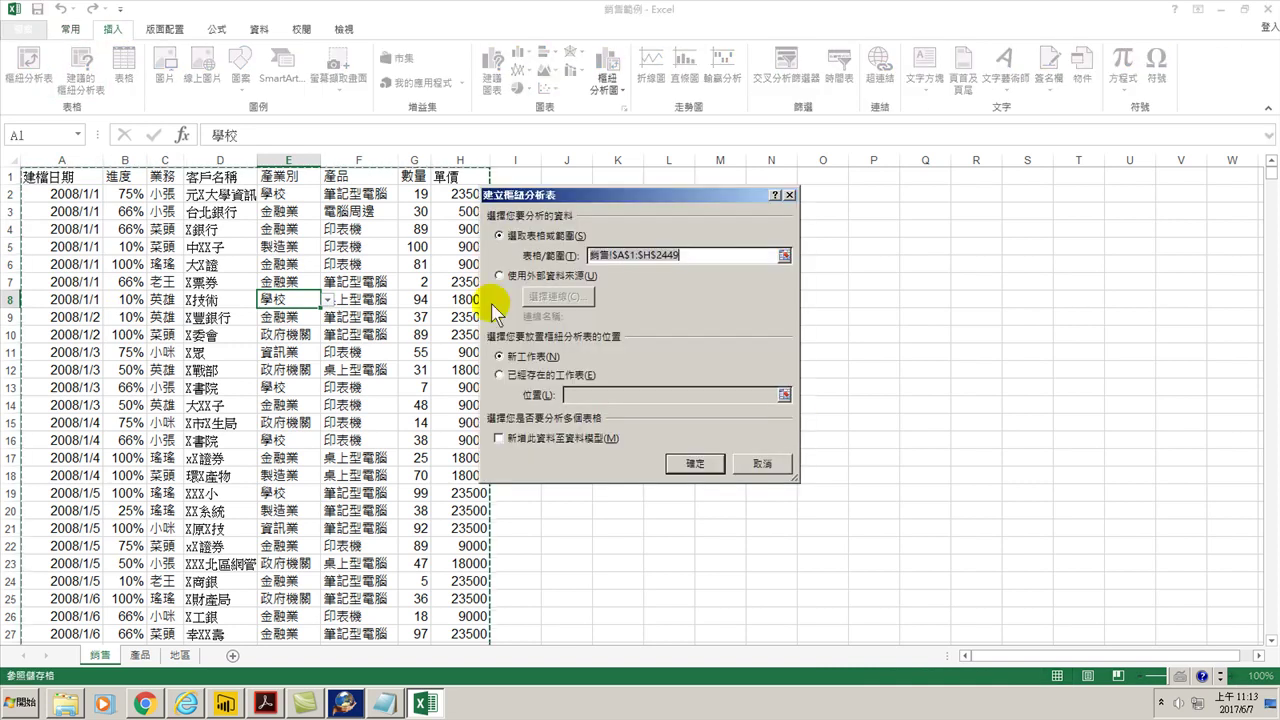
pyautogui.click(689, 463)
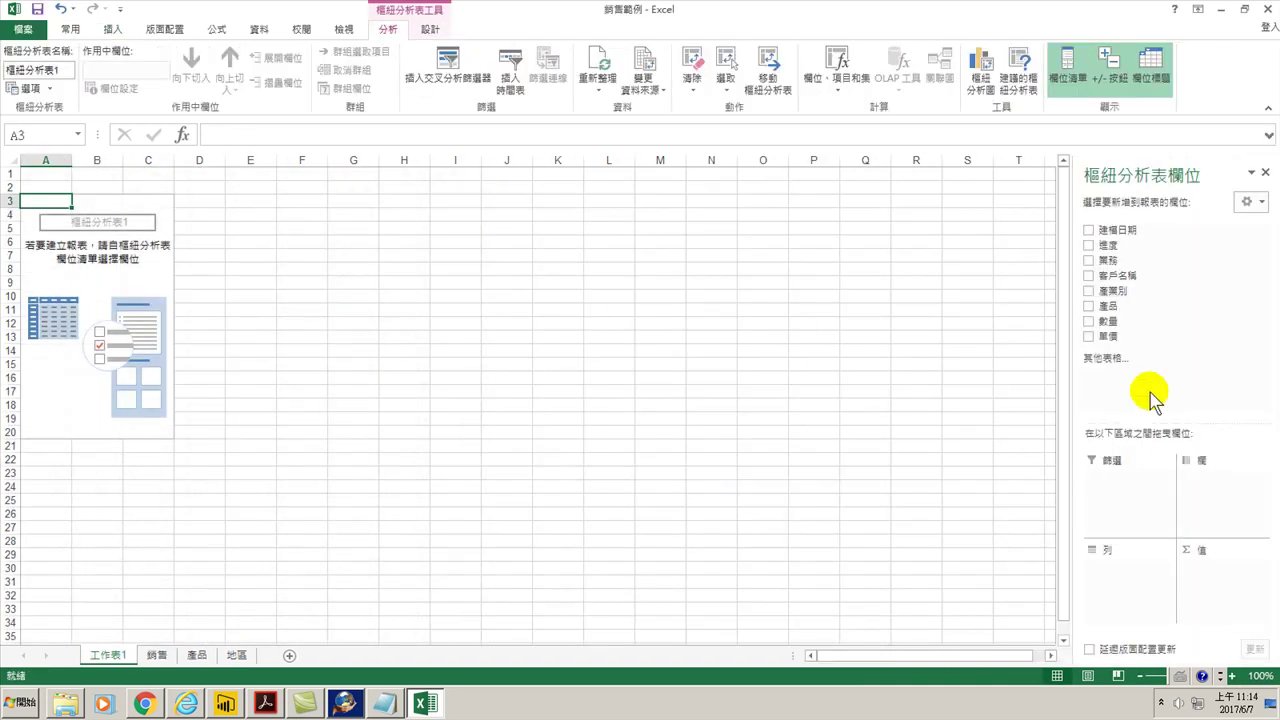
# Add 建檔日期 as the pivot table's row field and sum 數量 and 單價 as its values.
pyautogui.click(1088, 230)
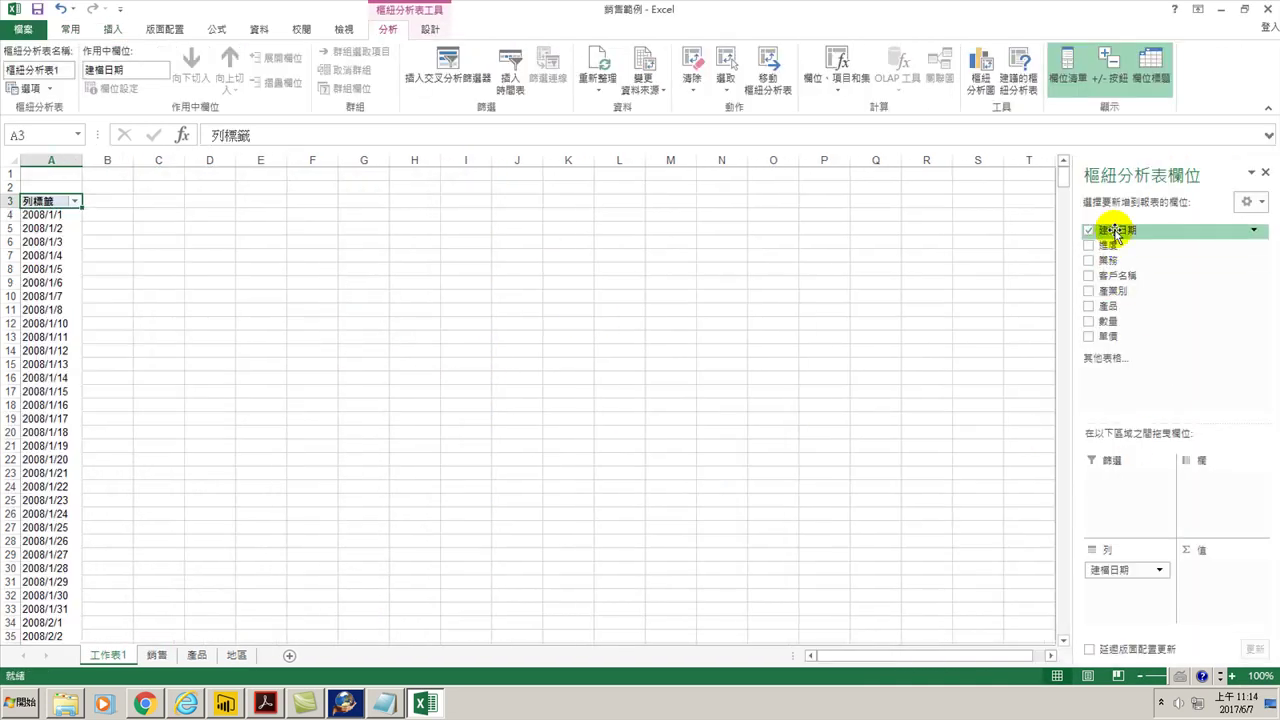
pyautogui.click(1089, 321)
pyautogui.click(1089, 337)
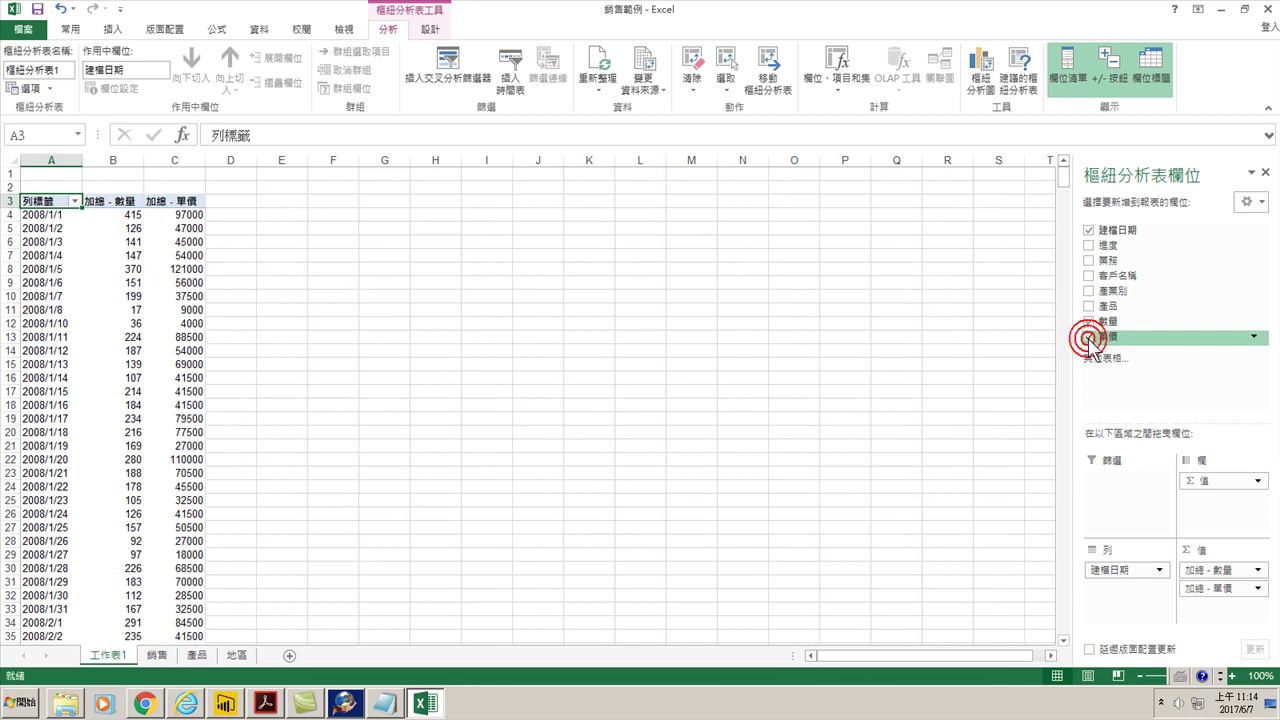
pyautogui.click(225, 212)
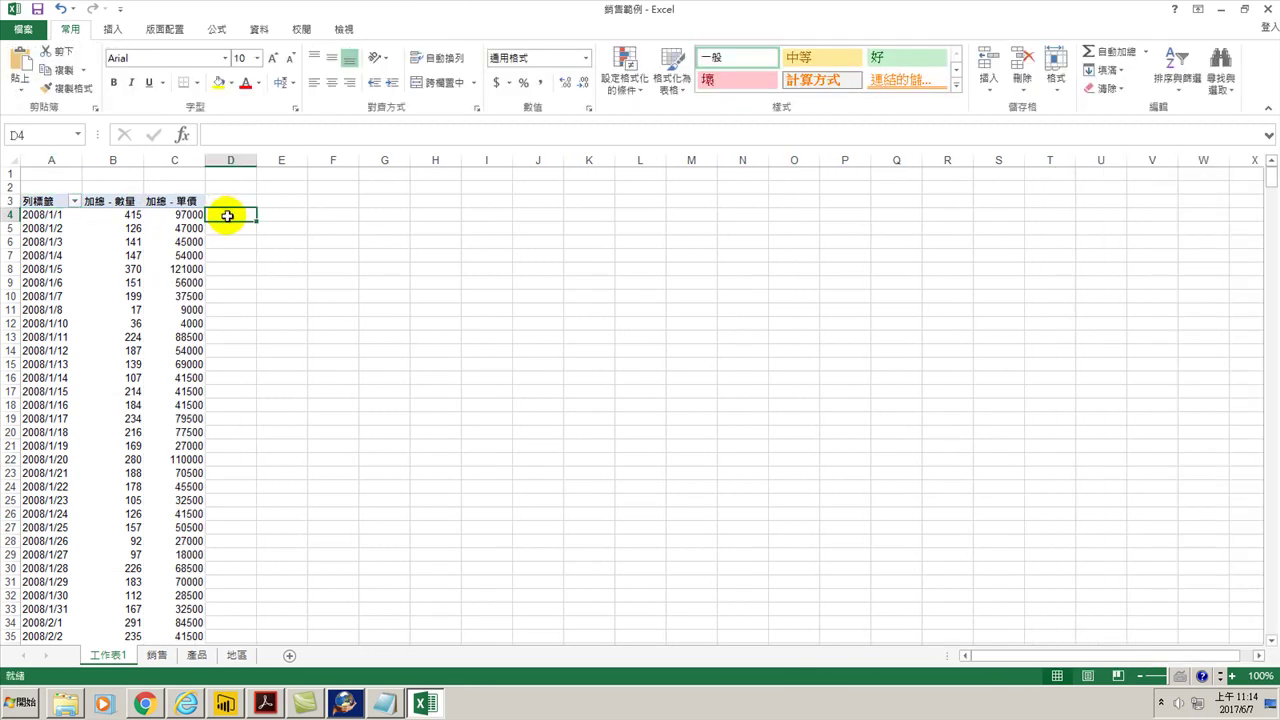
pyautogui.write('=')
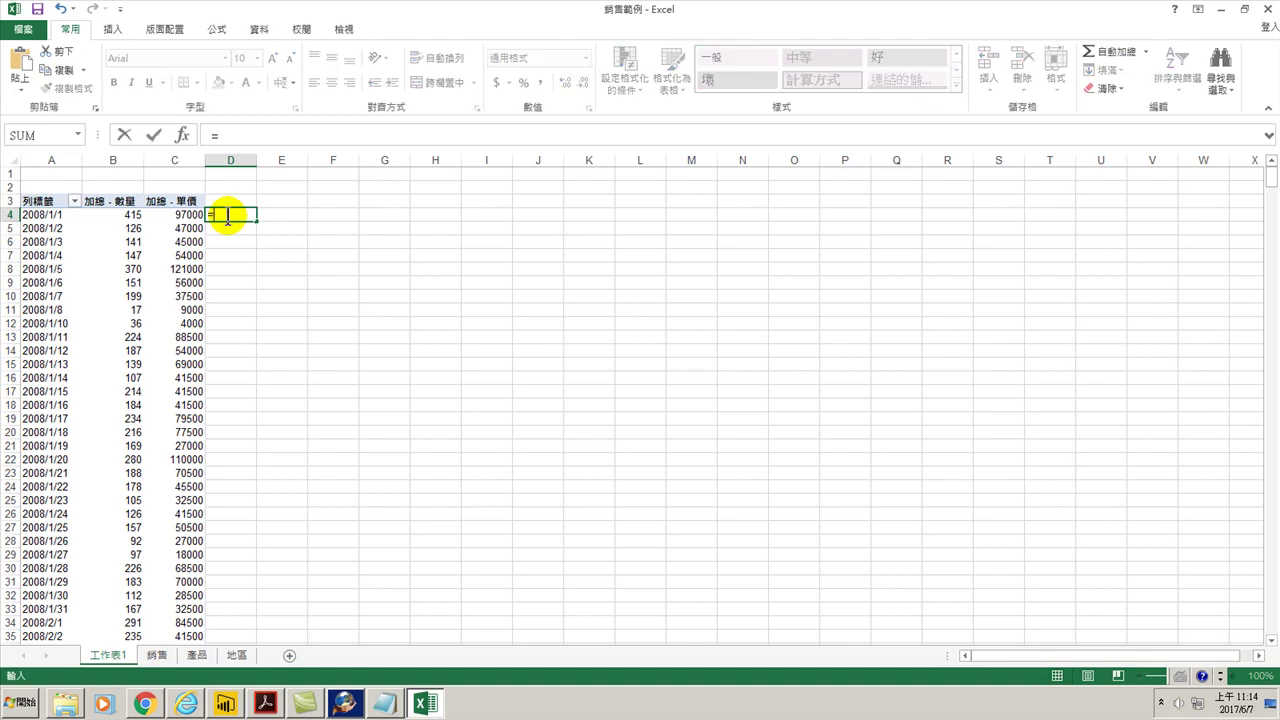
pyautogui.press('Left')
pyautogui.press('Left')
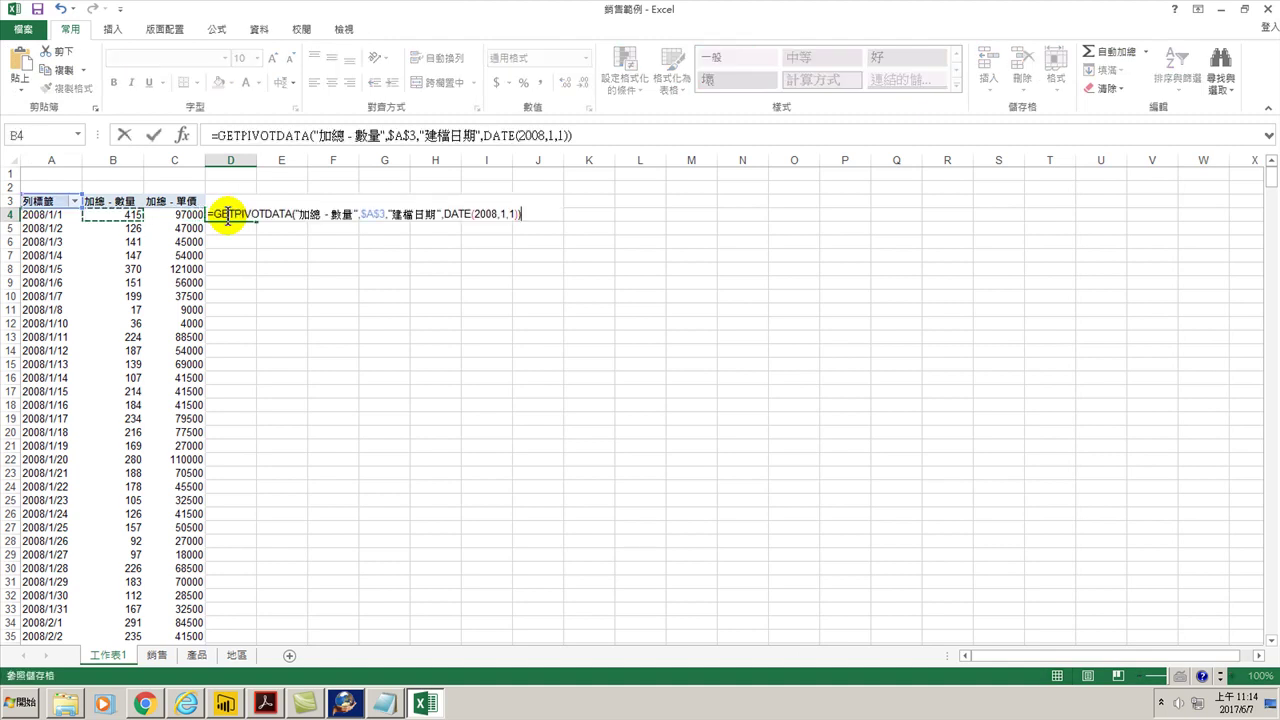
pyautogui.press('Escape')
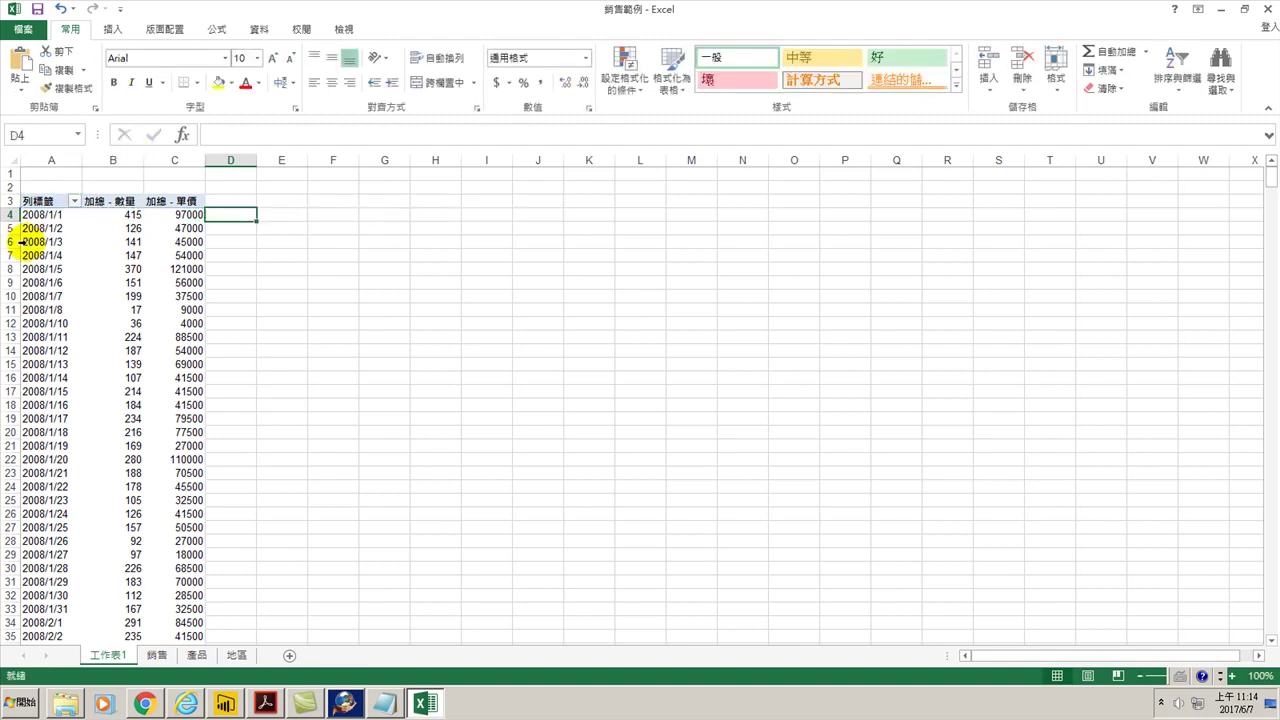
# Copy the pivot table range A3:C307 and paste it as values only starting at cell E3.
pyautogui.moveTo(40, 201); pyautogui.dragTo(177, 614)
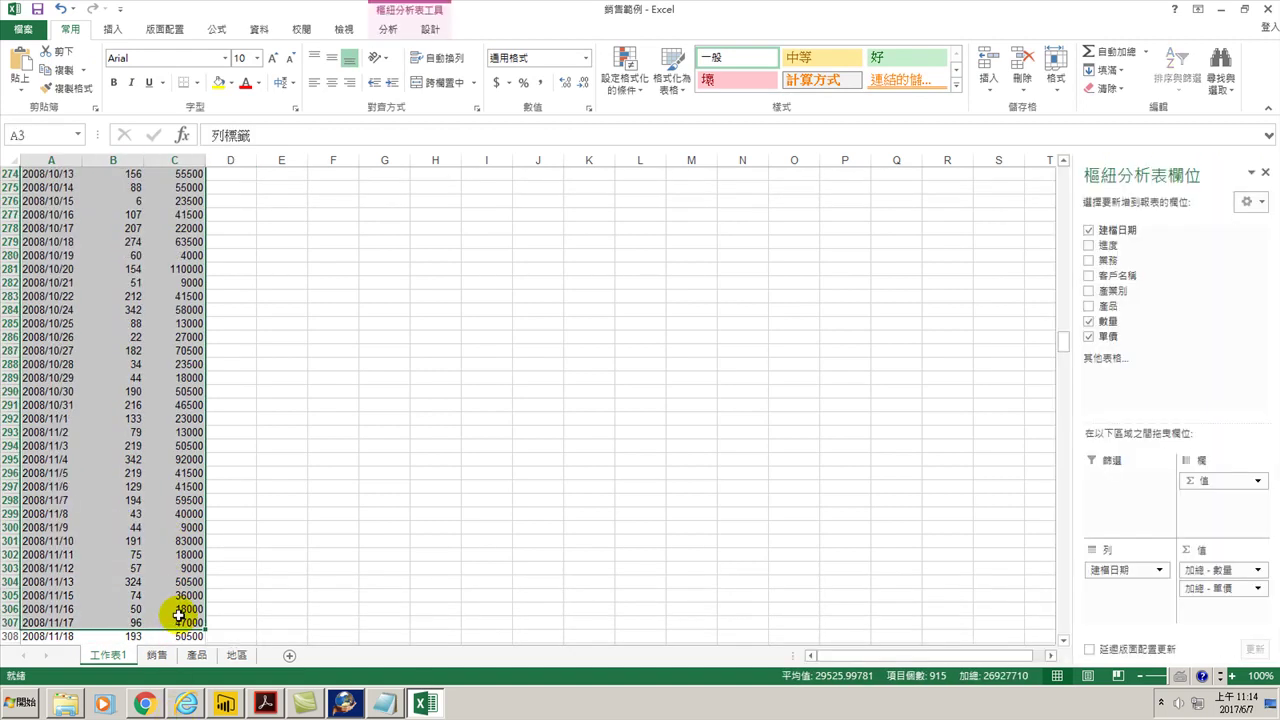
pyautogui.hotkey('ctrl', 'c')
pyautogui.scroll(20, 280, 520)
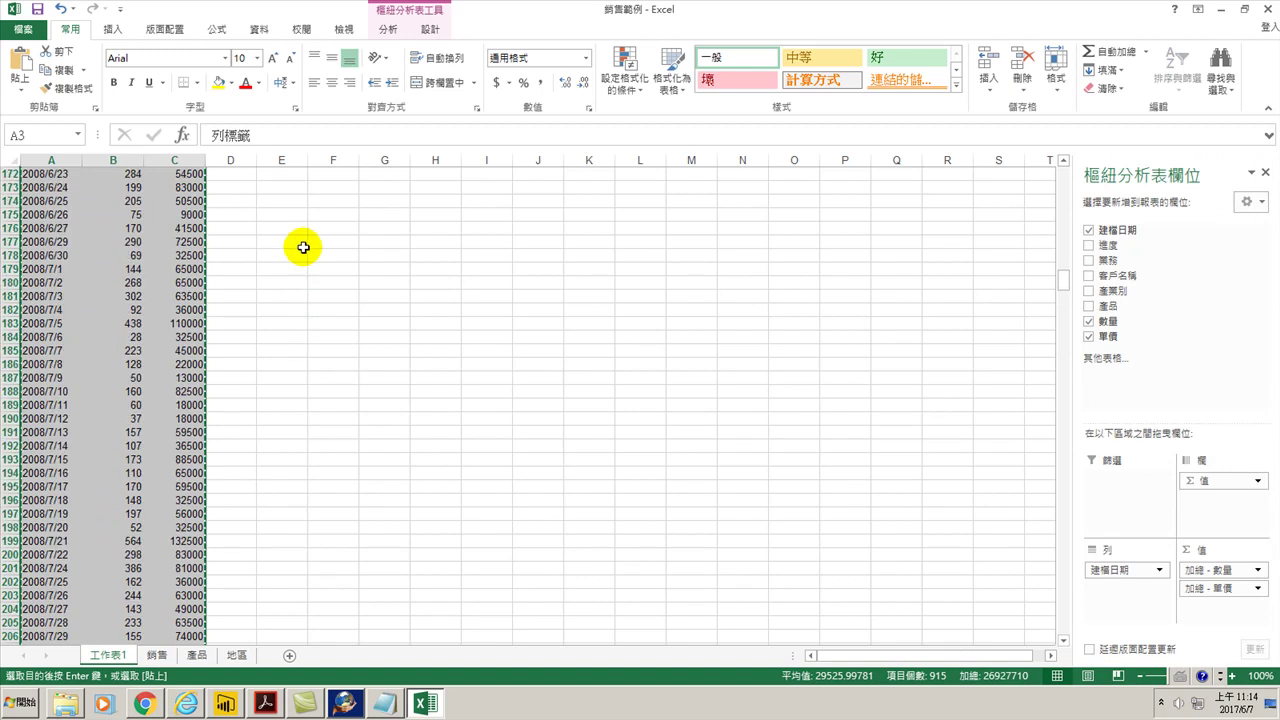
pyautogui.middleClick(308, 227)
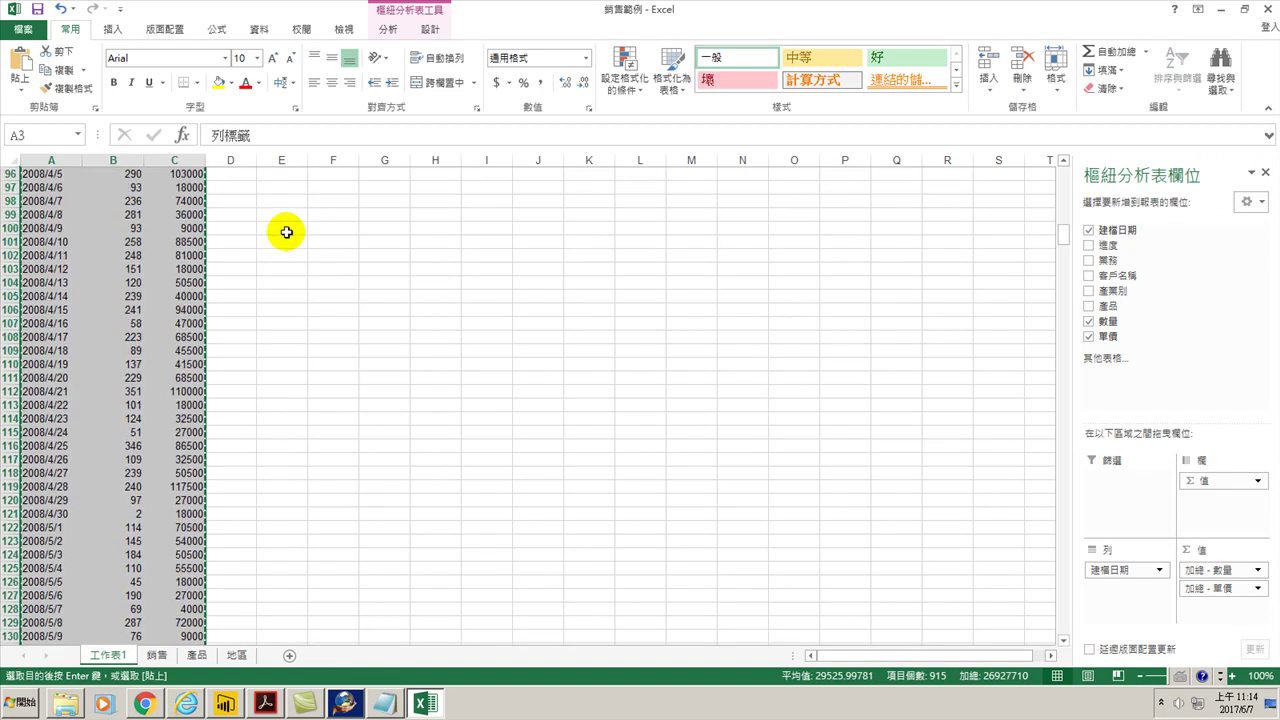
pyautogui.click(1051, 234)
pyautogui.moveTo(1063, 229); pyautogui.dragTo(1062, 175)
pyautogui.rightClick(222, 201)
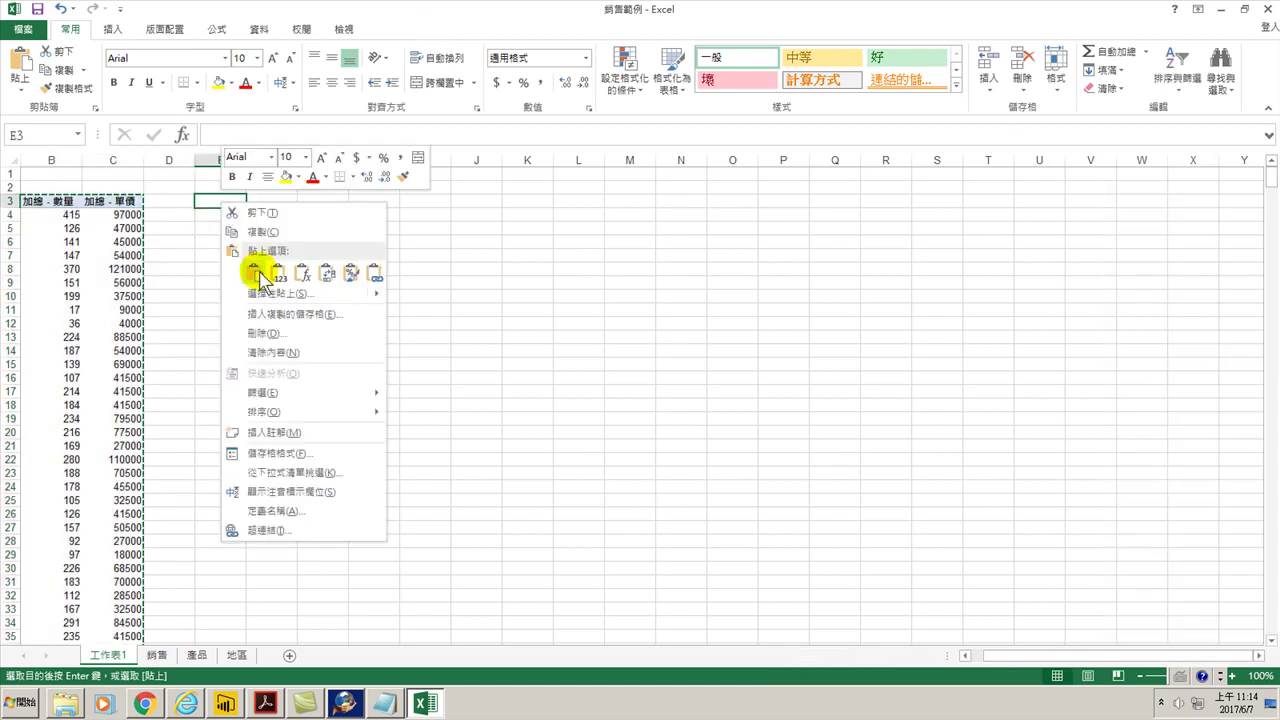
pyautogui.click(274, 294)
pyautogui.click(182, 220)
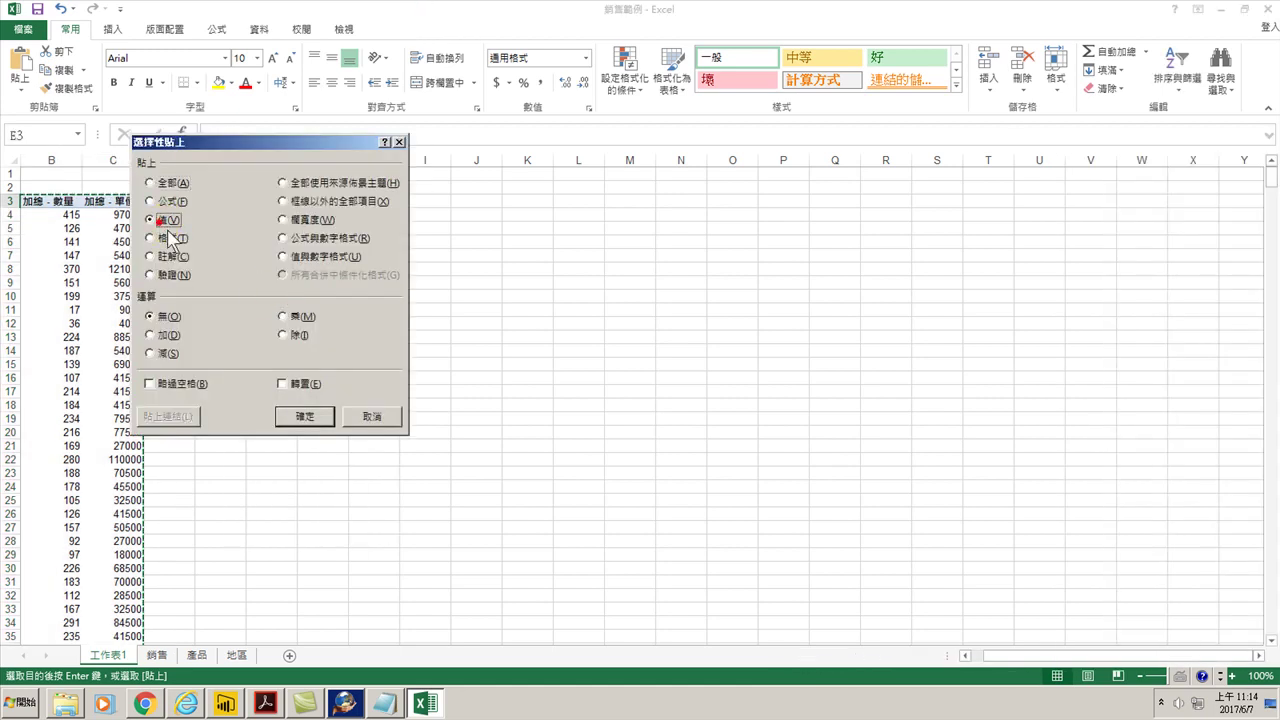
pyautogui.click(296, 419)
# Enter the column header 總價 in cell H3.
pyautogui.click(369, 201)
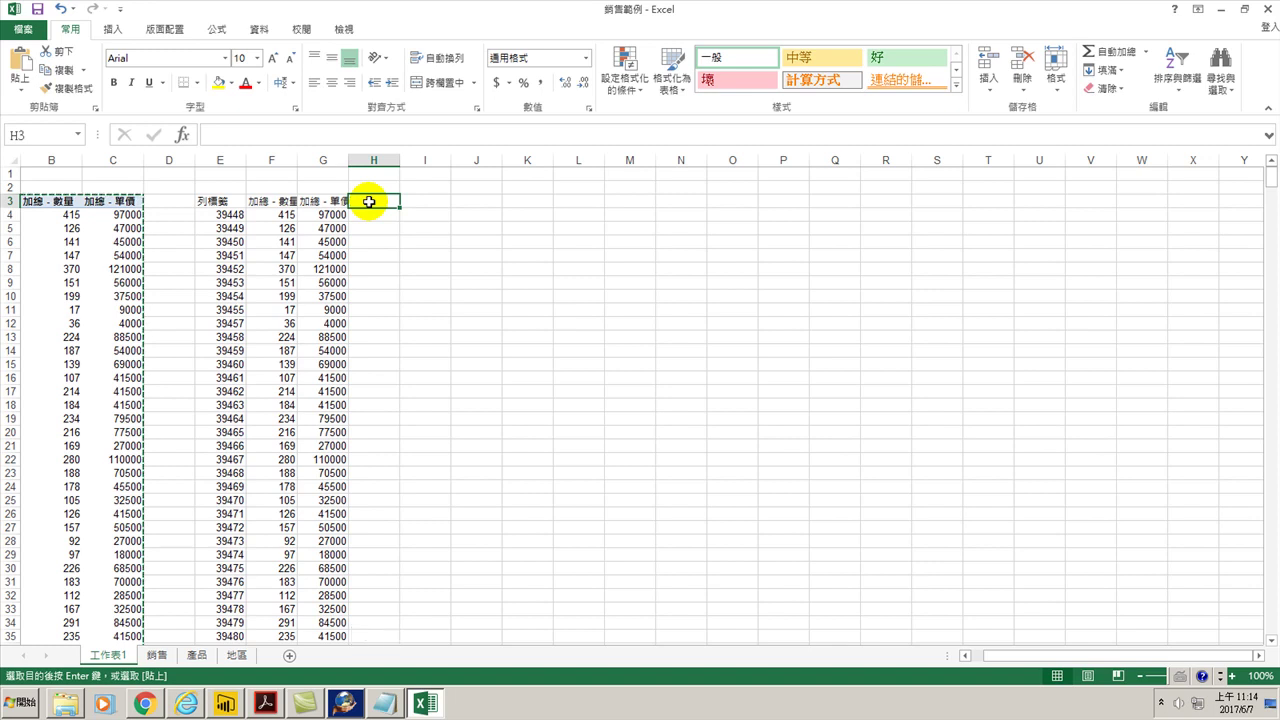
pyautogui.write('vf')
pyautogui.hotkey('ctrl', 'space')
pyautogui.write('v')
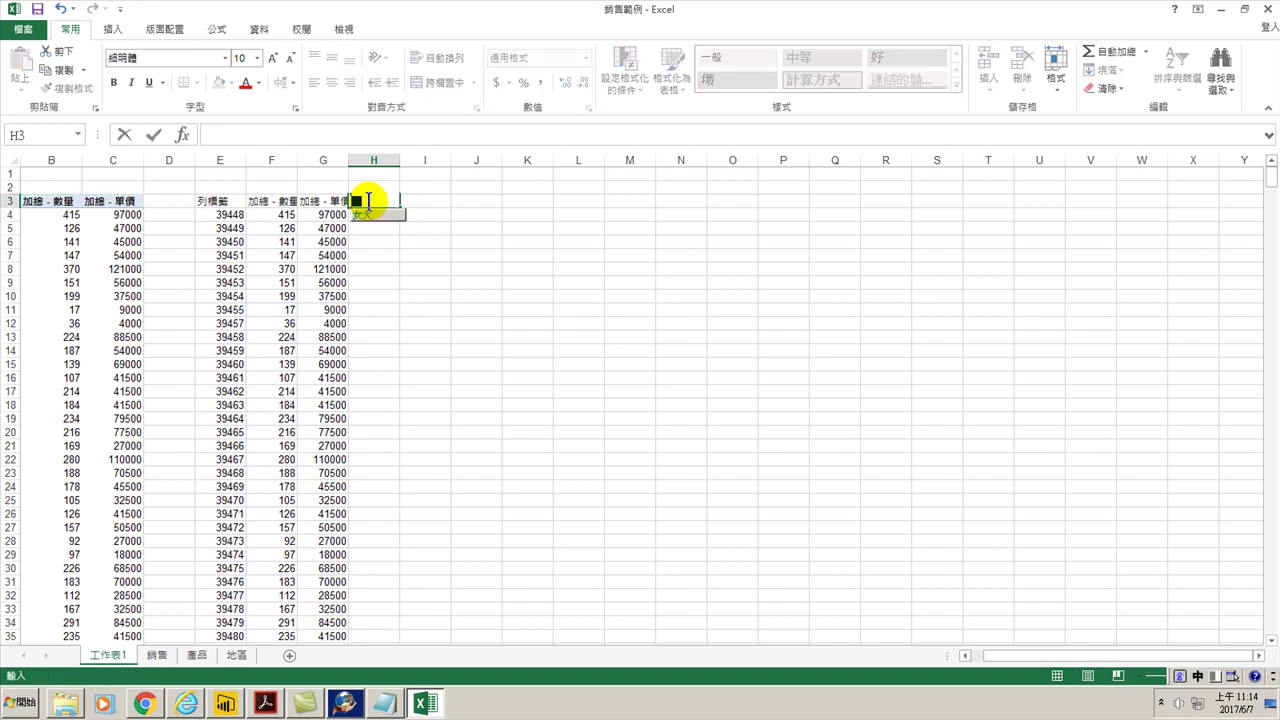
pyautogui.press('space')
pyautogui.press('Return')
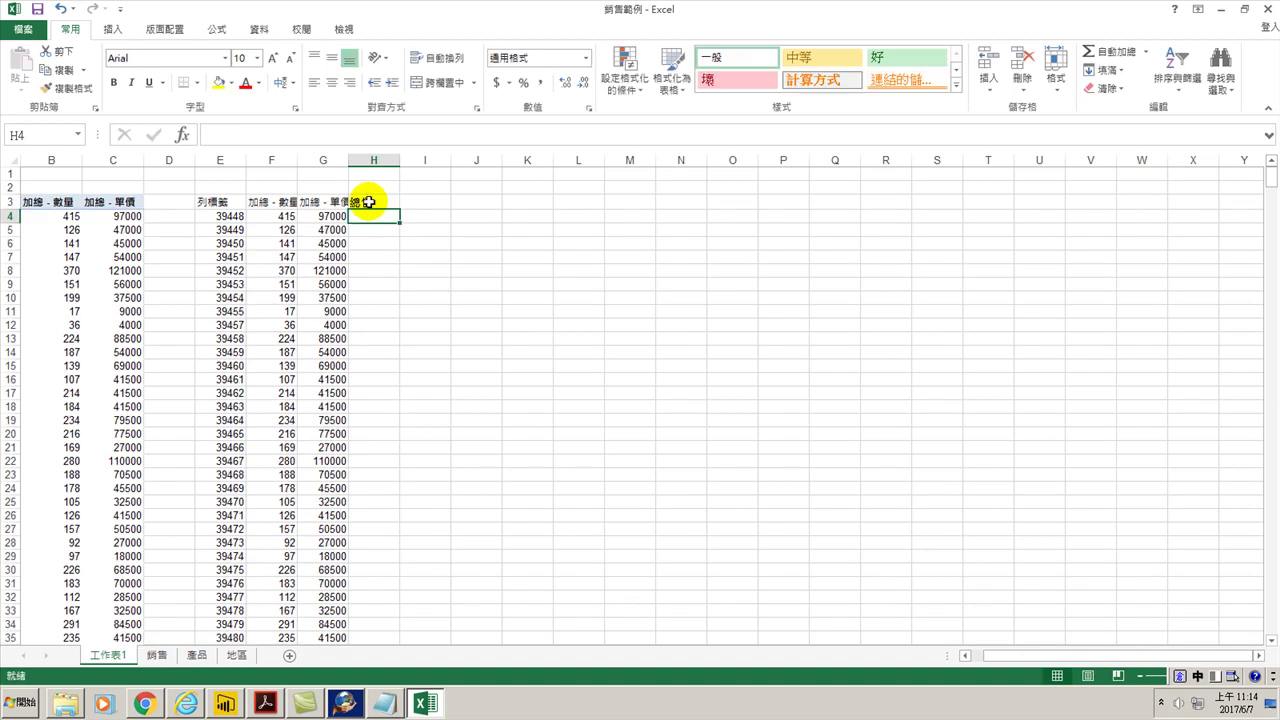
# Enter the formula =F4*G4 in cell H4 to multiply the quantity by the unit price.
pyautogui.write('=')
pyautogui.press('Left')
pyautogui.press('Left')
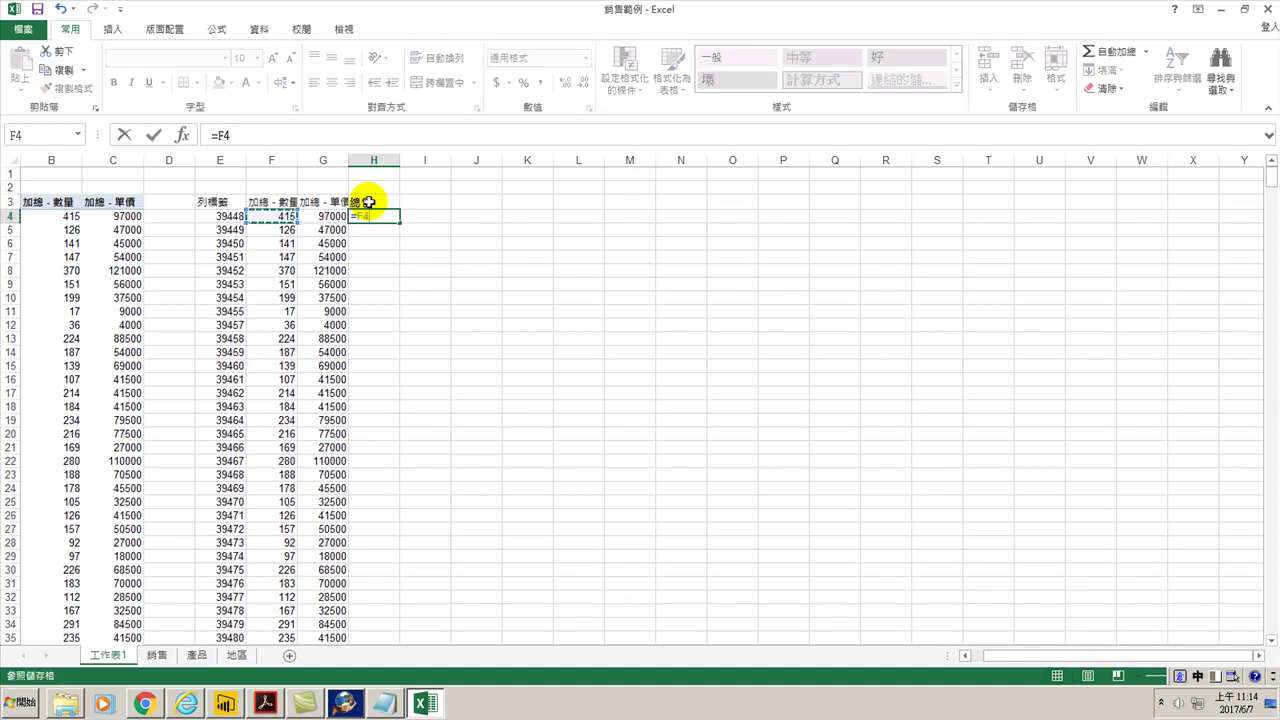
pyautogui.write('*')
pyautogui.press('Left')
pyautogui.press('Left')
pyautogui.press('Left')
pyautogui.press('Right')
pyautogui.press('Right')
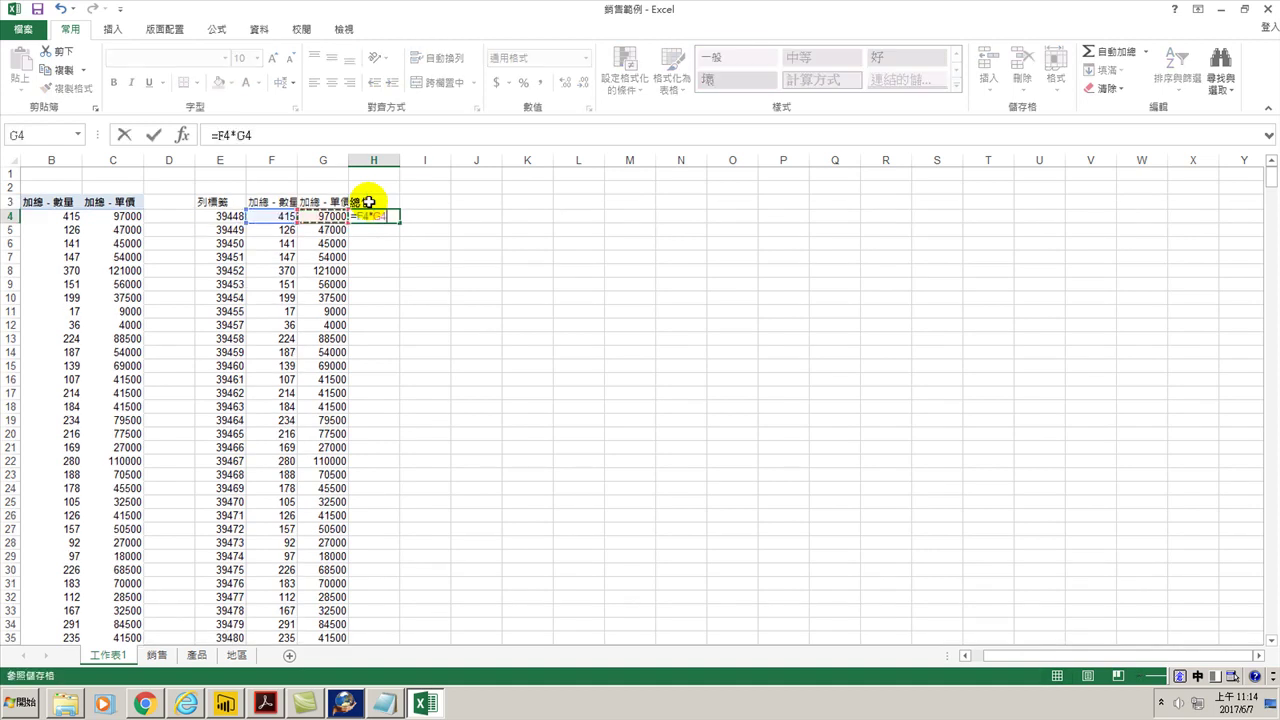
pyautogui.press('Return')
# Fill the 總價 formula from H4 down the column to the end of the pasted data.
pyautogui.click(372, 218)
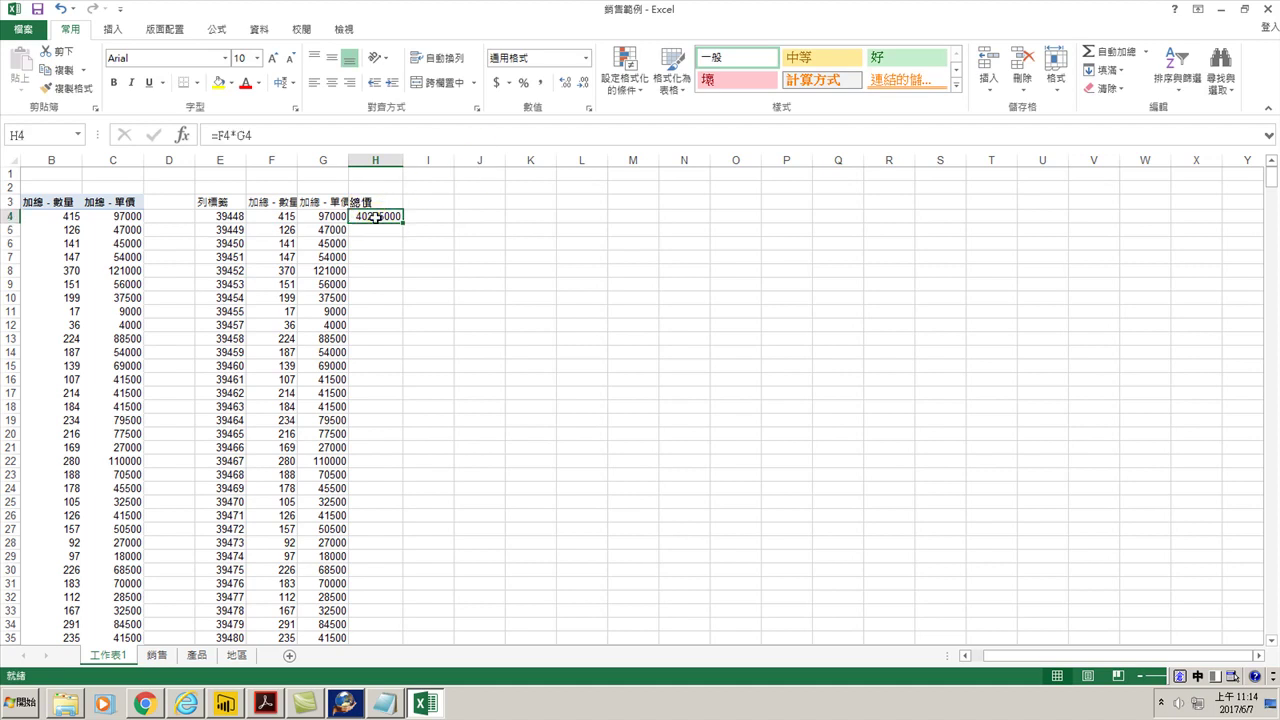
pyautogui.doubleClick(404, 223)
pyautogui.click(417, 217)
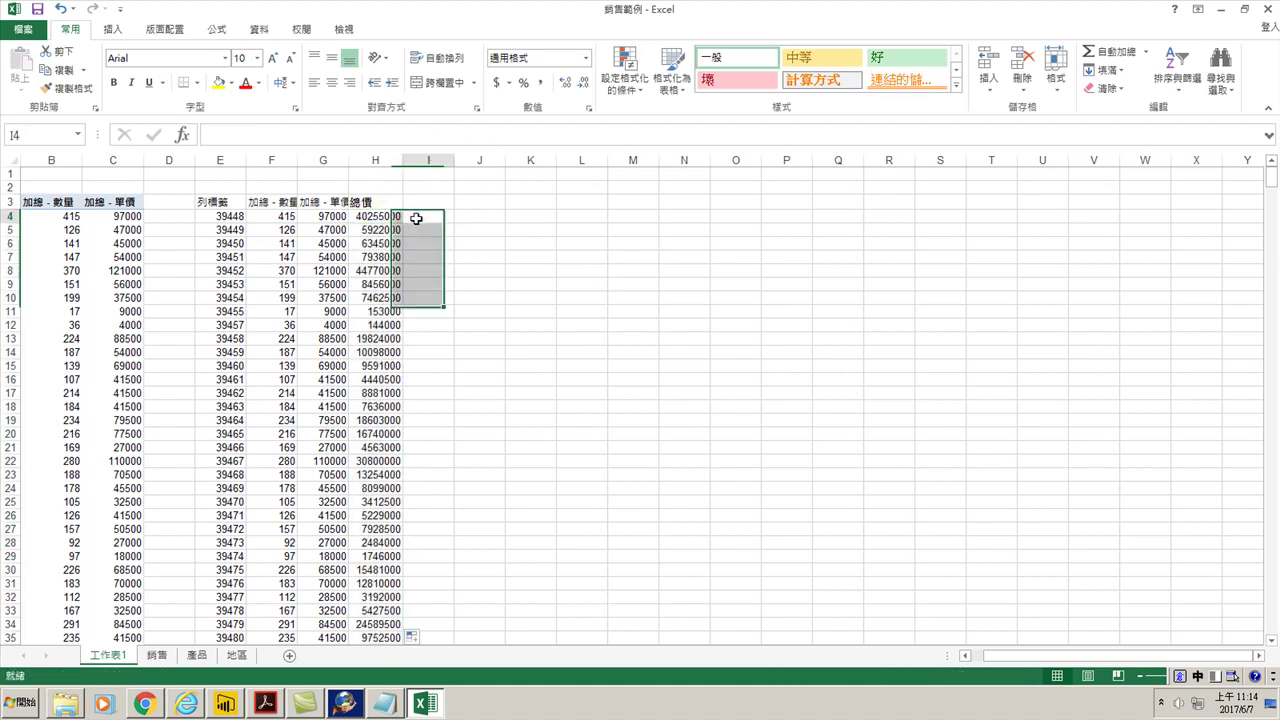
# Start the cumulative total in cell I4 with a formula referencing H4.
pyautogui.click(419, 204)
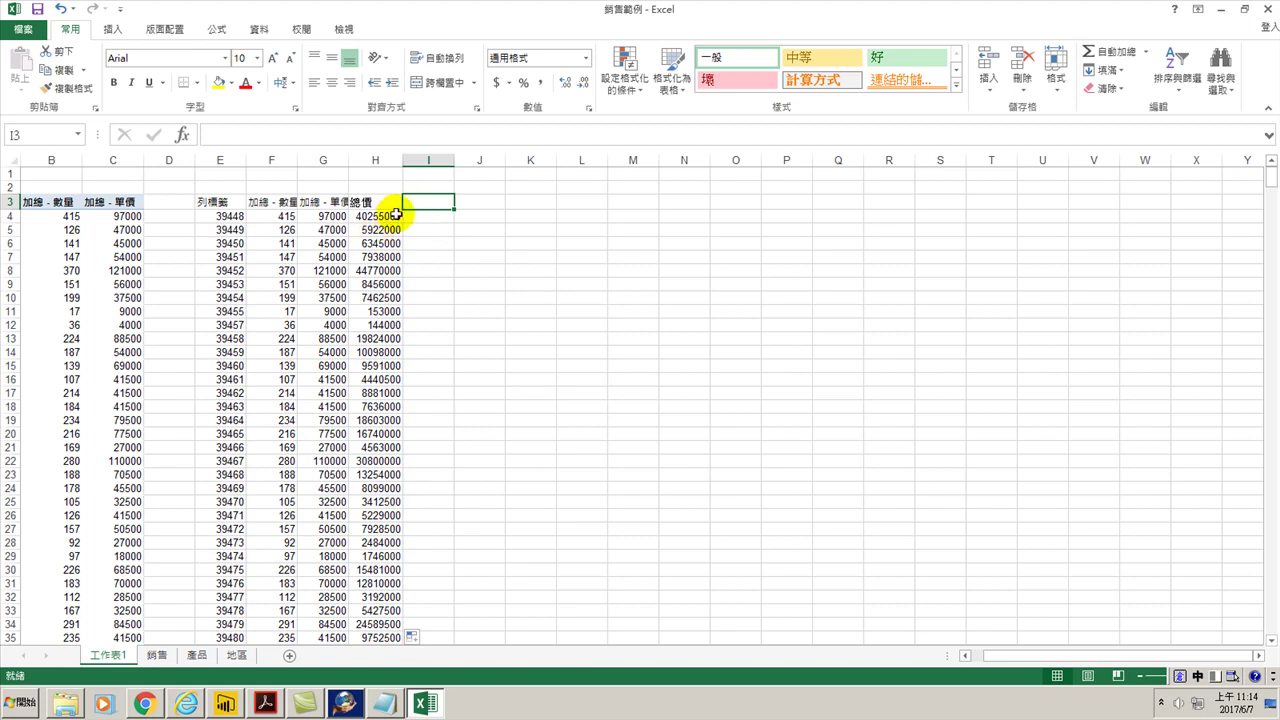
pyautogui.click(424, 216)
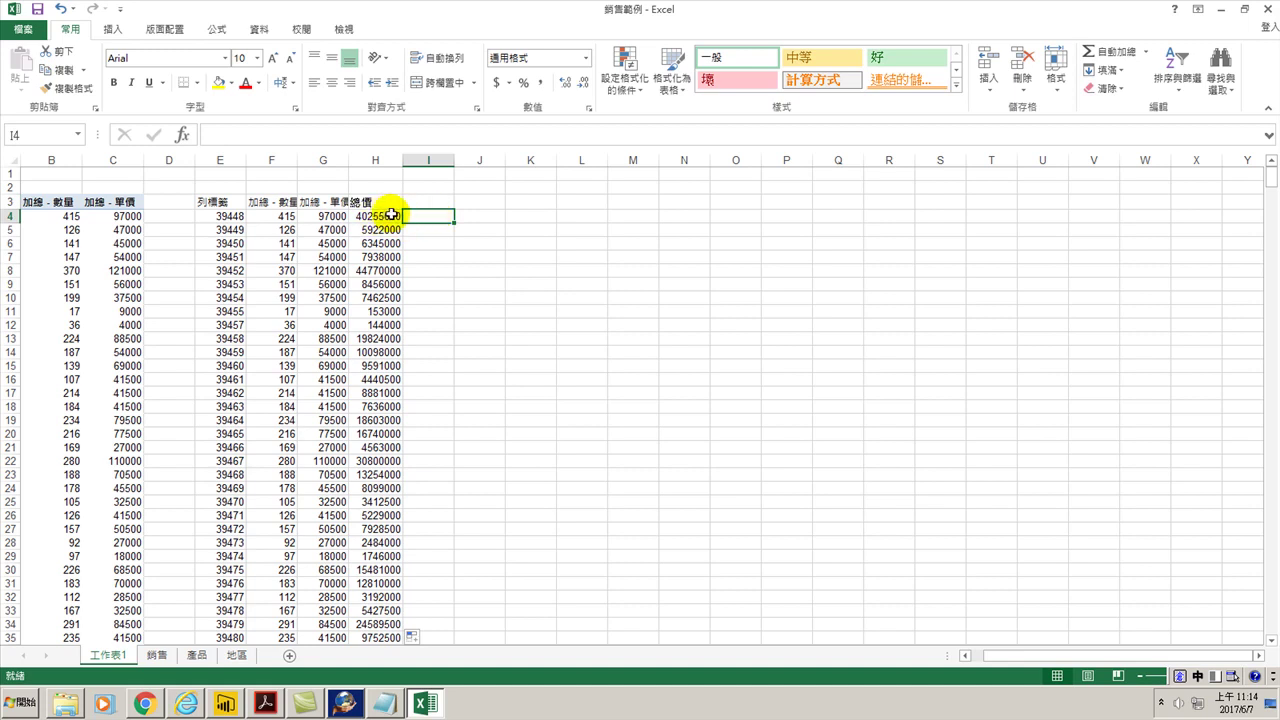
pyautogui.write('=')
pyautogui.click(395, 222)
pyautogui.press('Return')
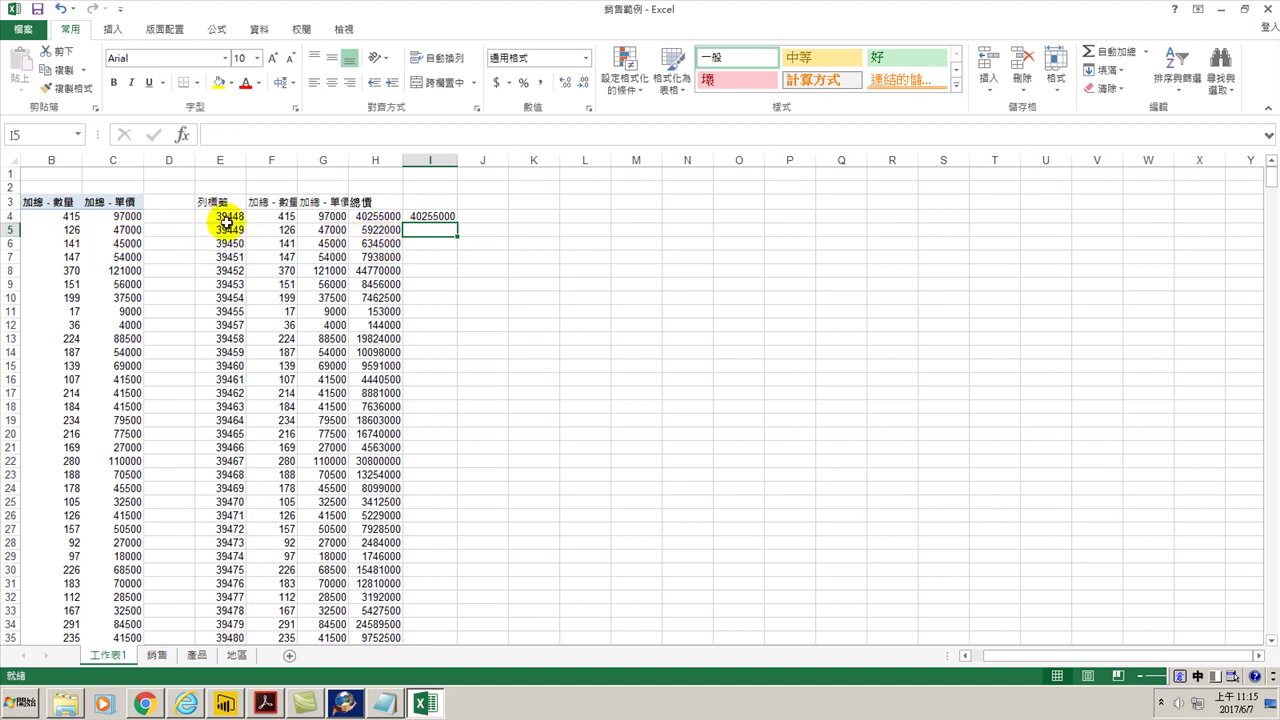
# Format the pasted date serial numbers in E4:E307 as short dates.
pyautogui.moveTo(226, 222); pyautogui.dragTo(226, 712)
pyautogui.scroll(6, 240, 580)
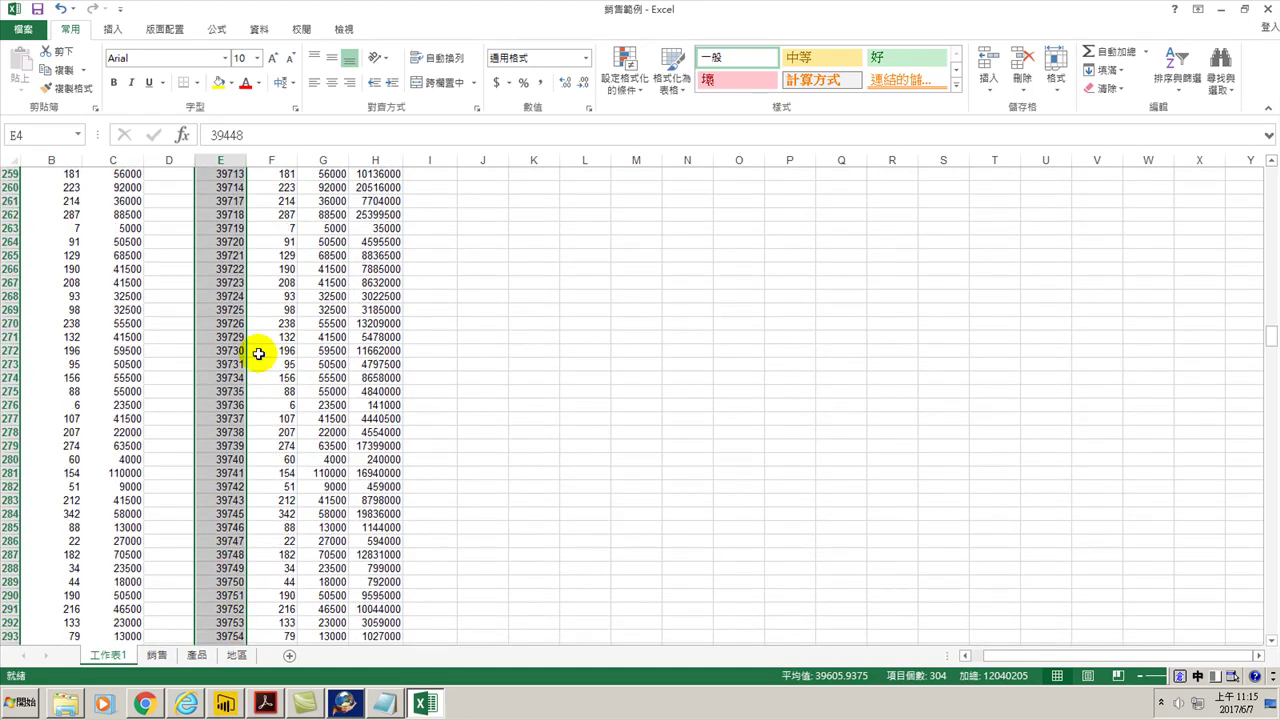
pyautogui.scroll(20, 286, 177)
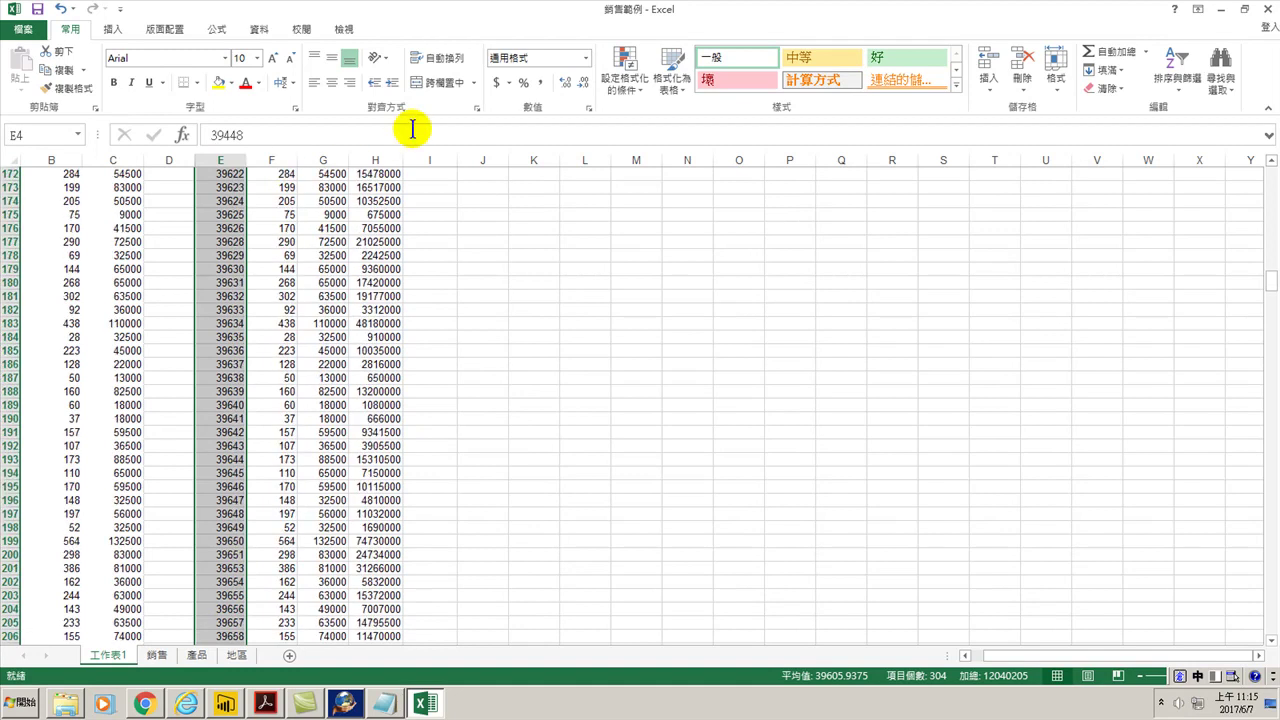
pyautogui.click(585, 57)
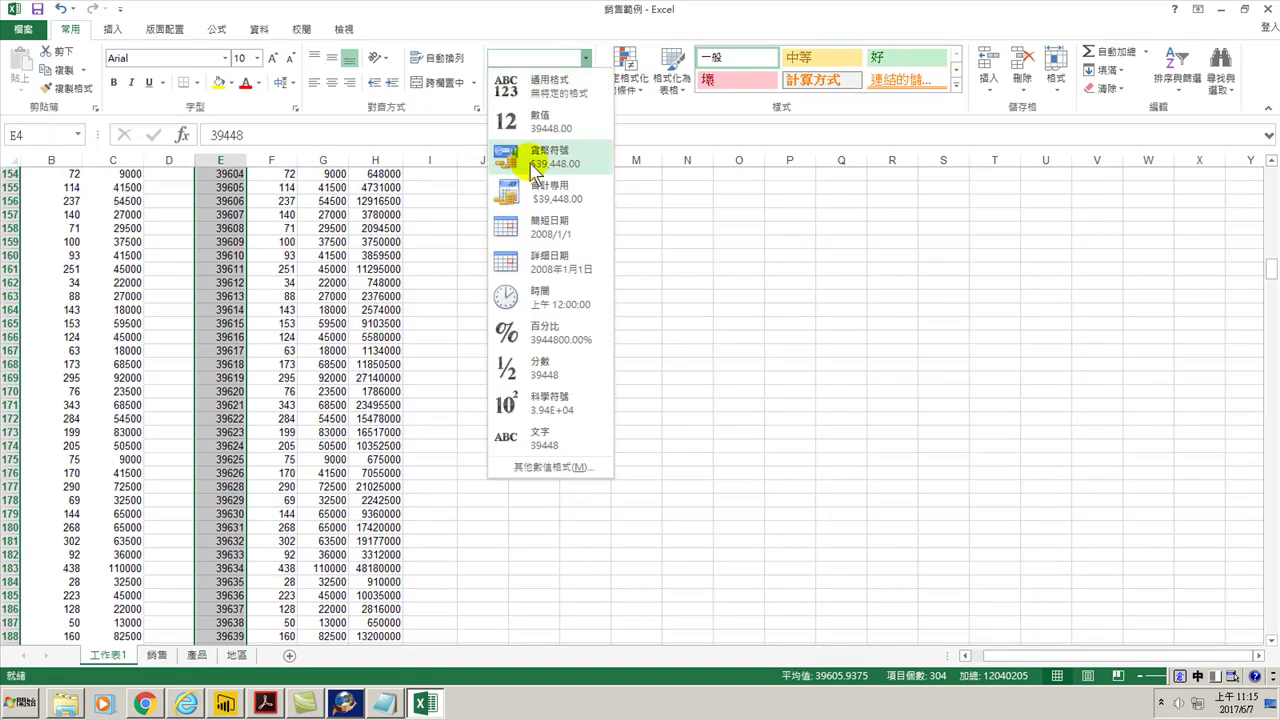
pyautogui.click(545, 224)
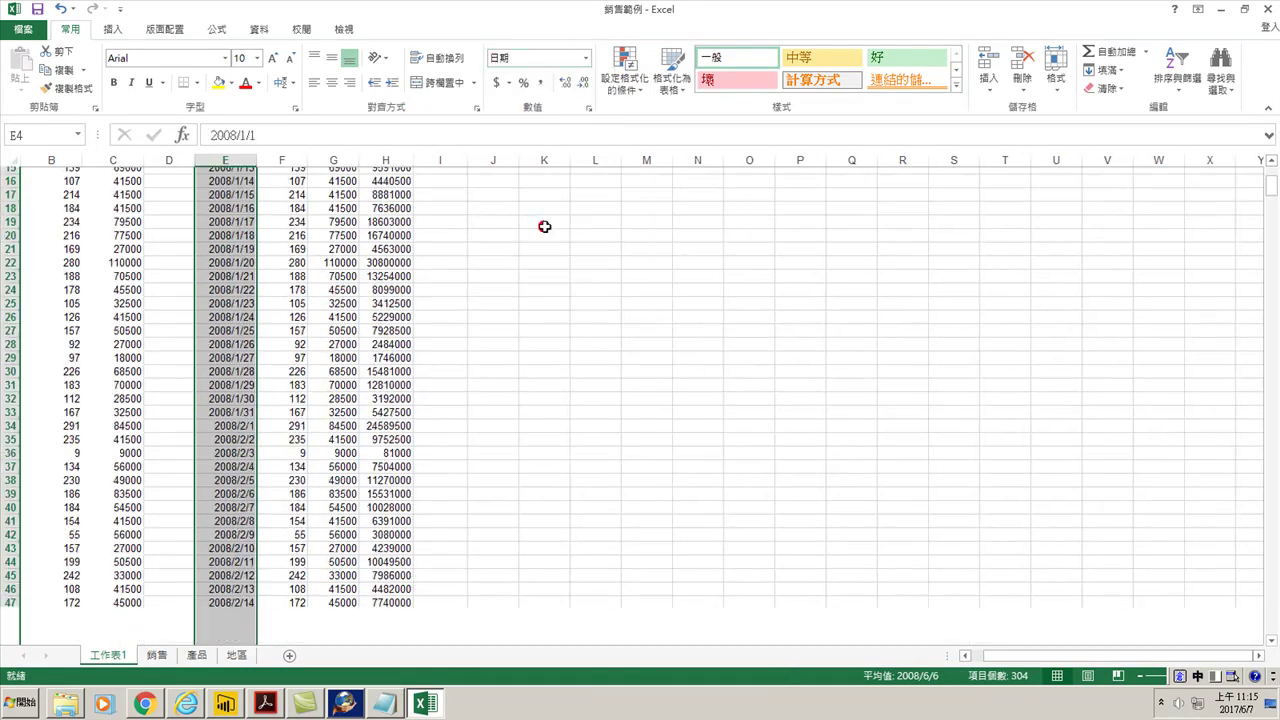
# Enter the formula +H5+I4 in cell I5 to add the day's total to the previous cumulative total.
pyautogui.click(441, 230)
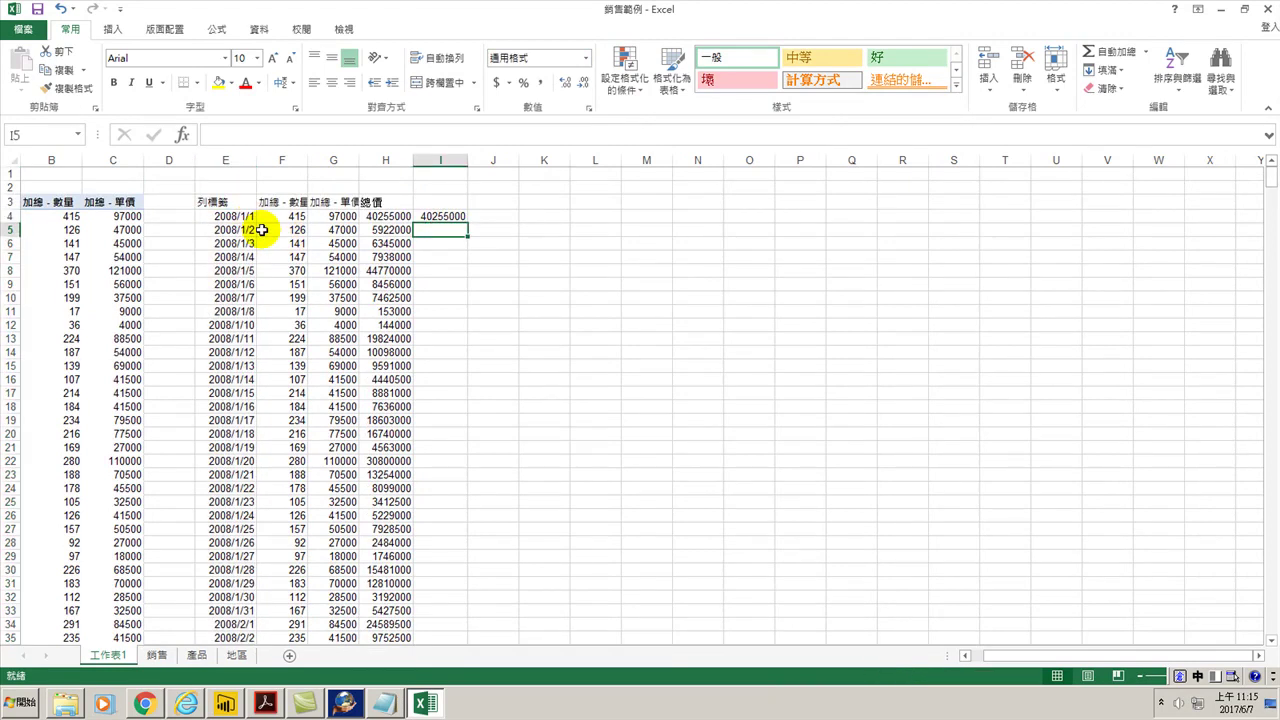
pyautogui.click(441, 216)
pyautogui.click(433, 233)
pyautogui.click(436, 233)
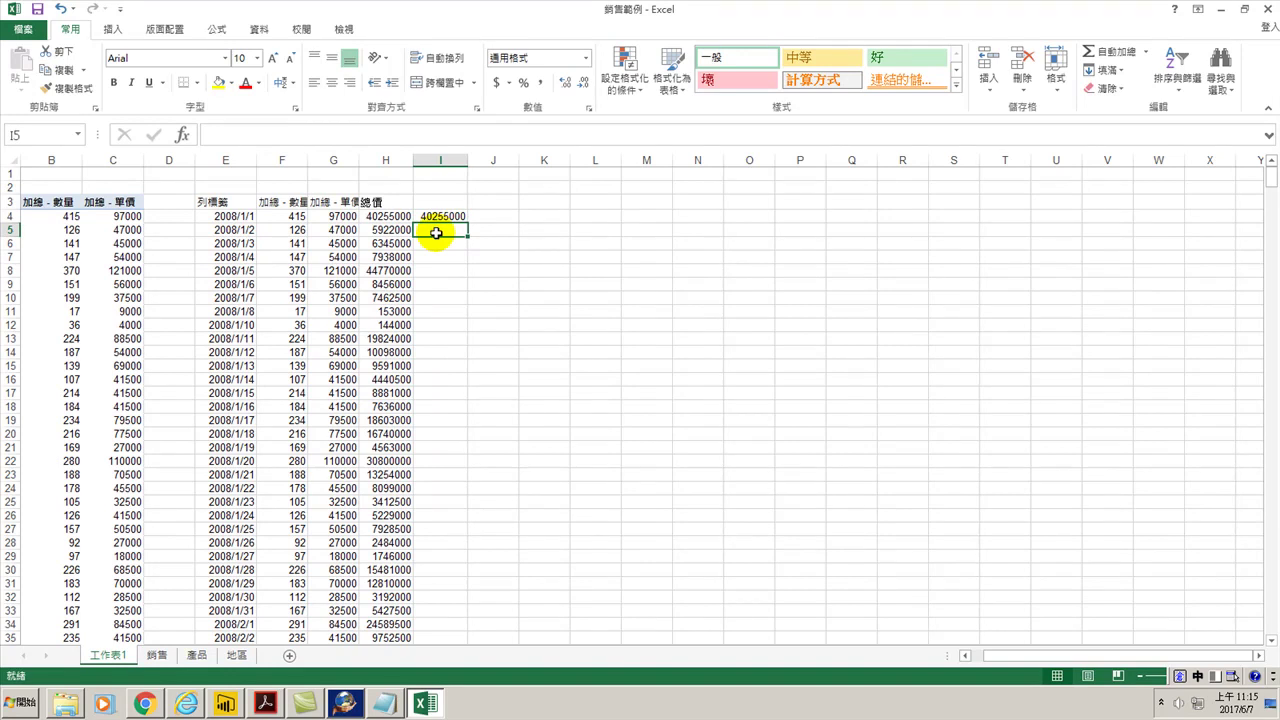
pyautogui.write('+')
pyautogui.press('Left')
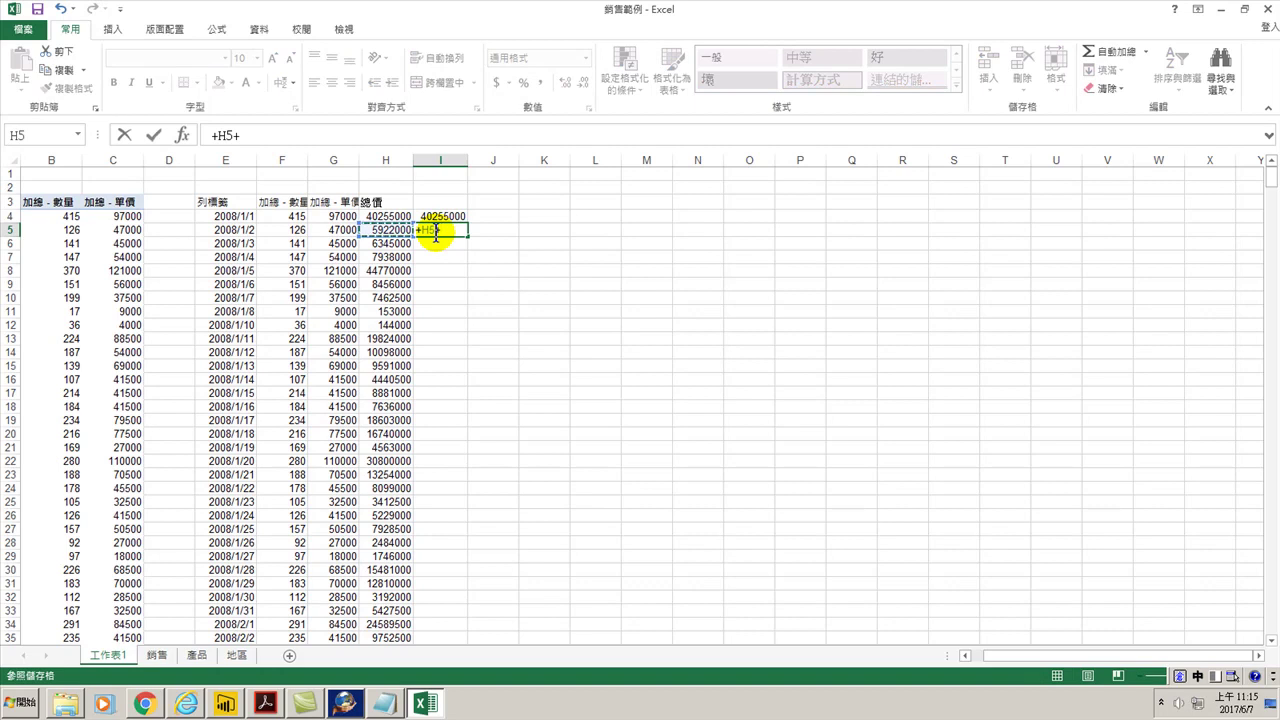
pyautogui.click(438, 216)
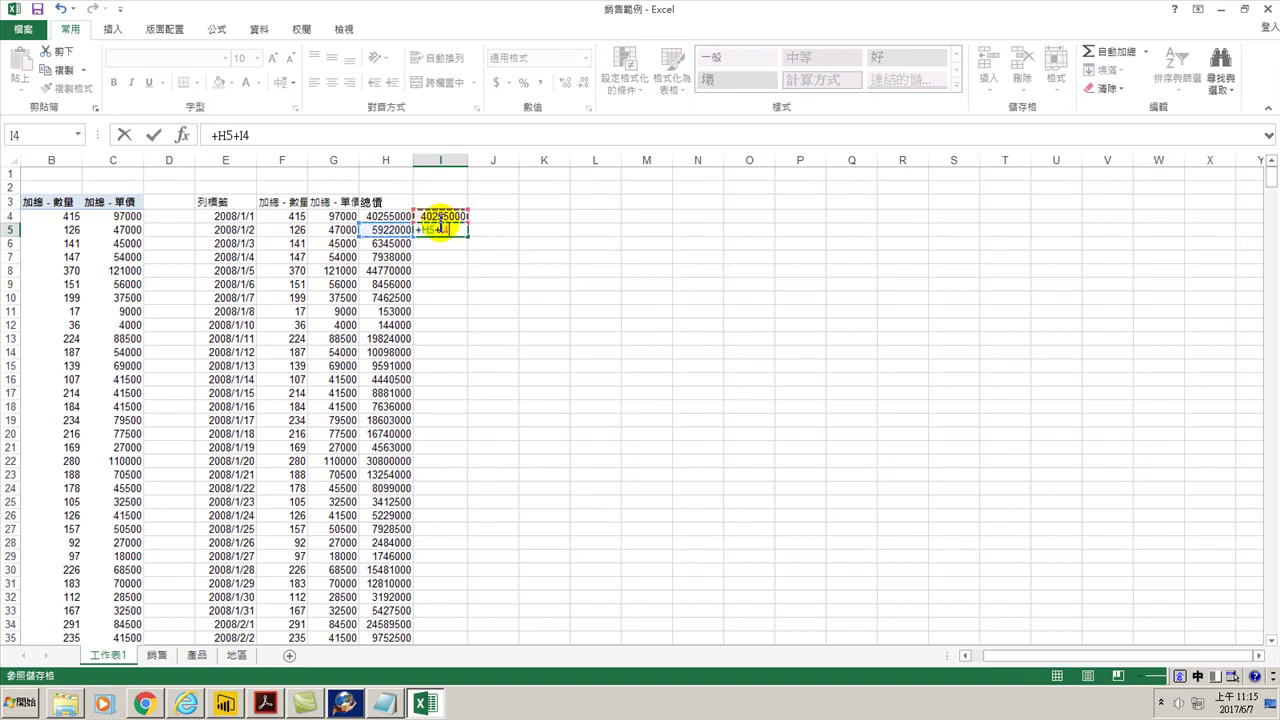
pyautogui.press('Return')
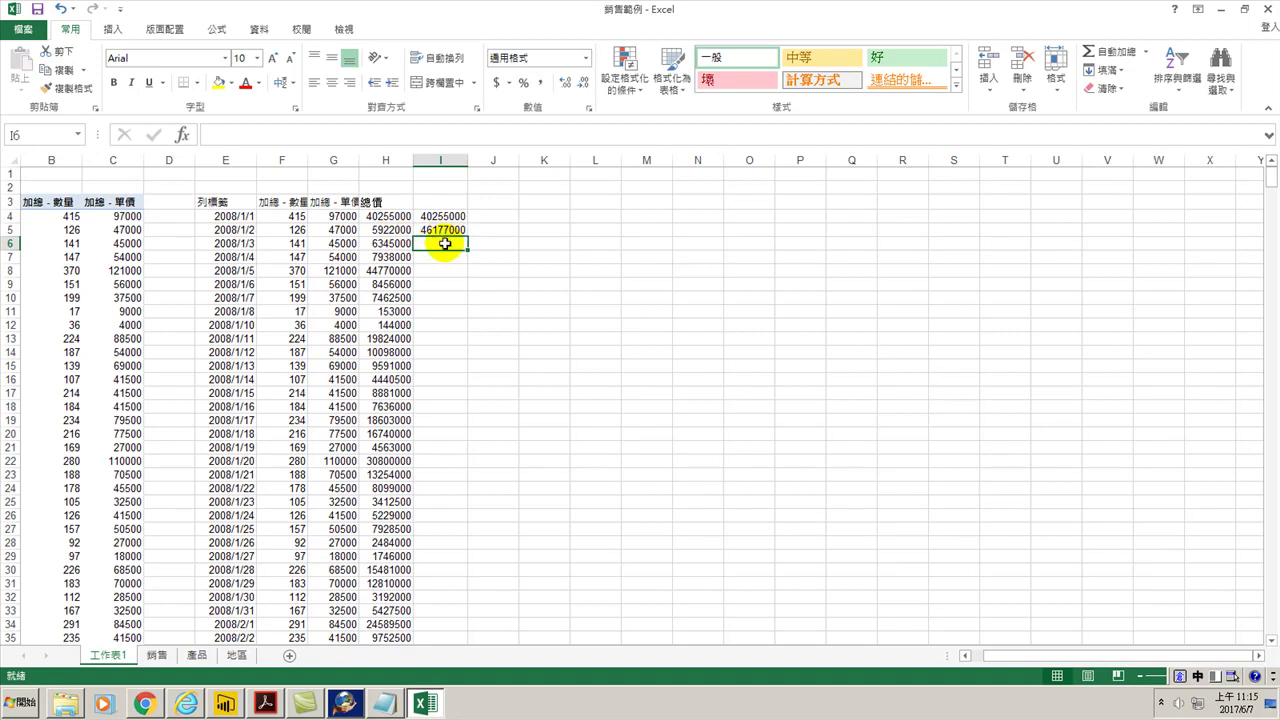
# Enter the formula +H6+I5 in cell I6 and fill it down column I to the end of the data.
pyautogui.write('+')
pyautogui.press('Left')
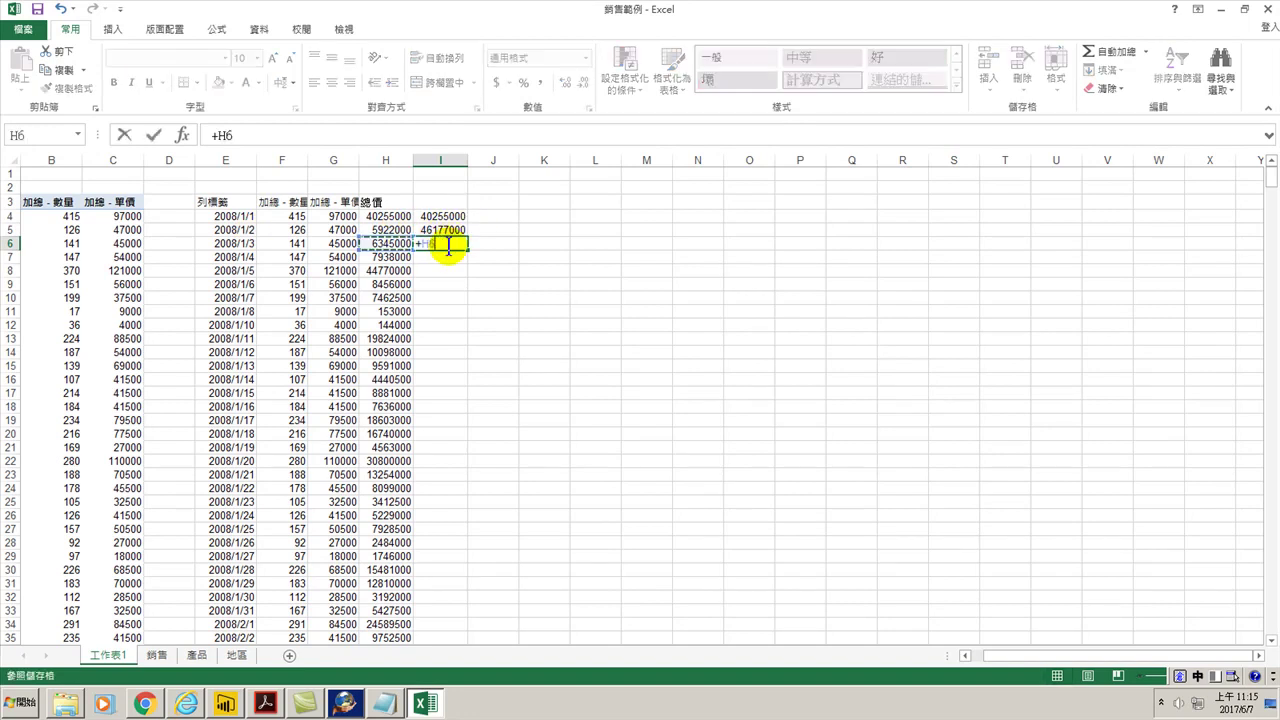
pyautogui.write('+')
pyautogui.press('Up')
pyautogui.press('Right')
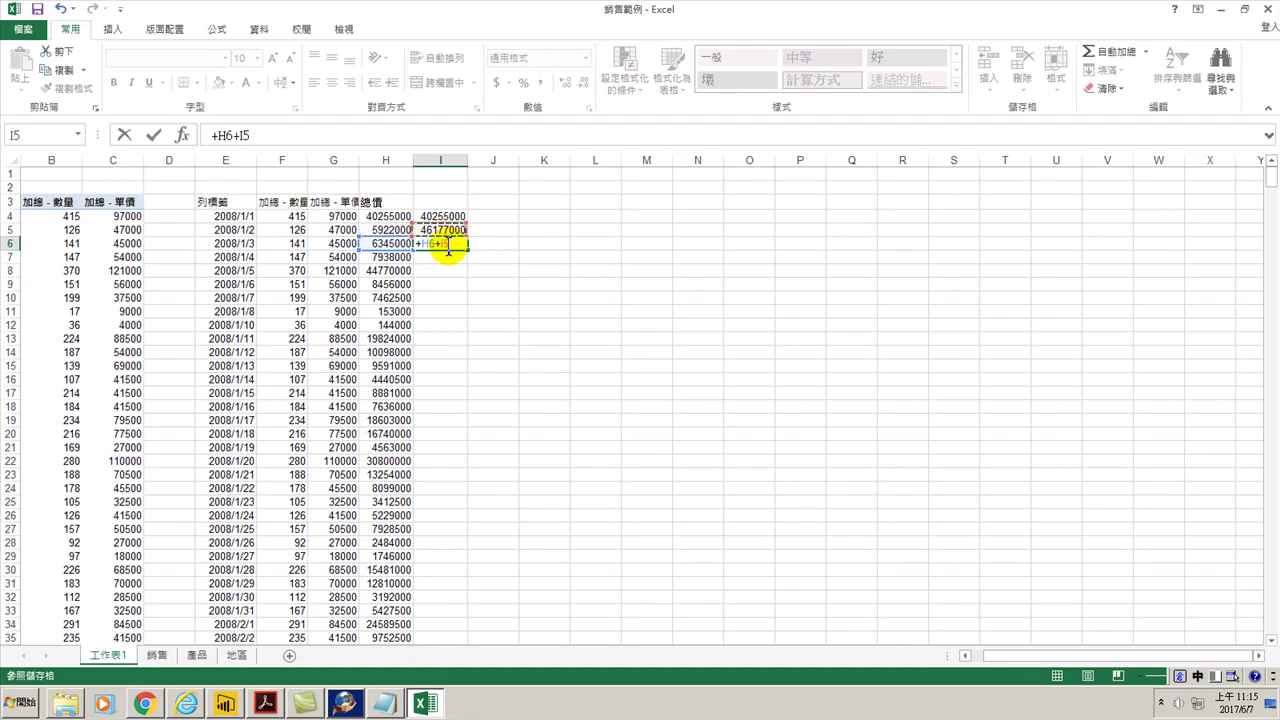
pyautogui.press('Return')
pyautogui.click(449, 245)
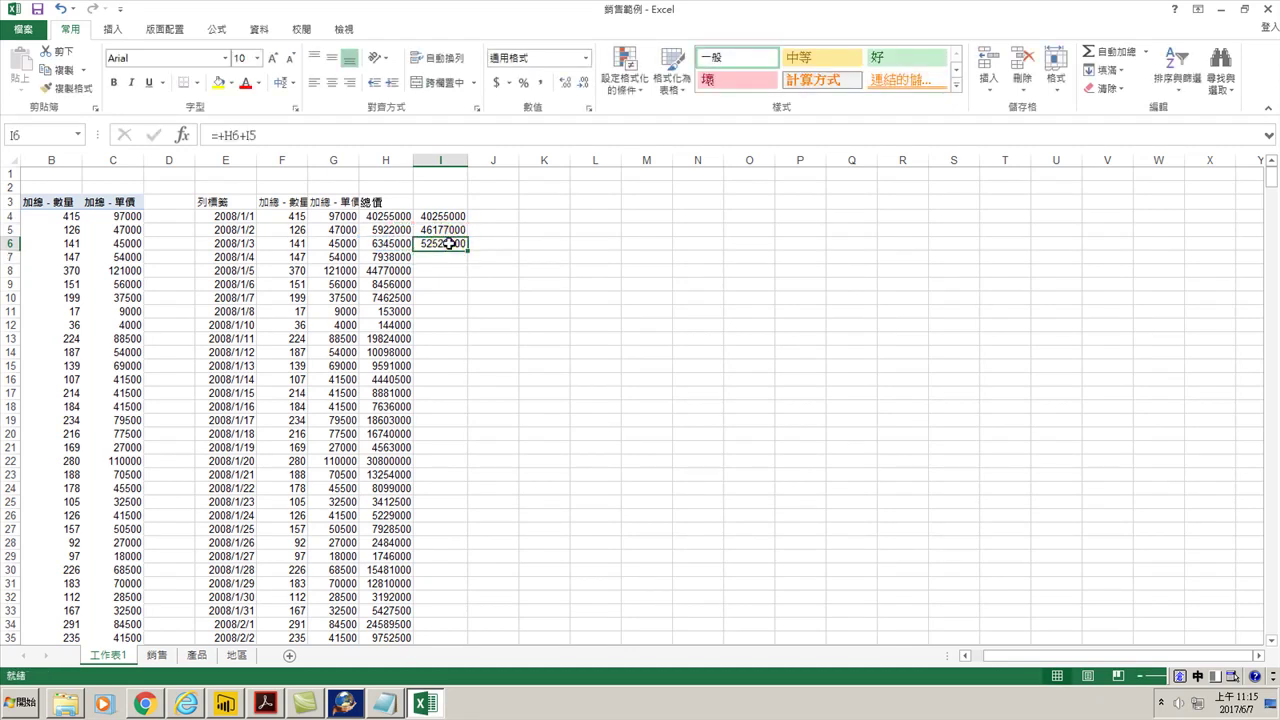
pyautogui.doubleClick(468, 251)
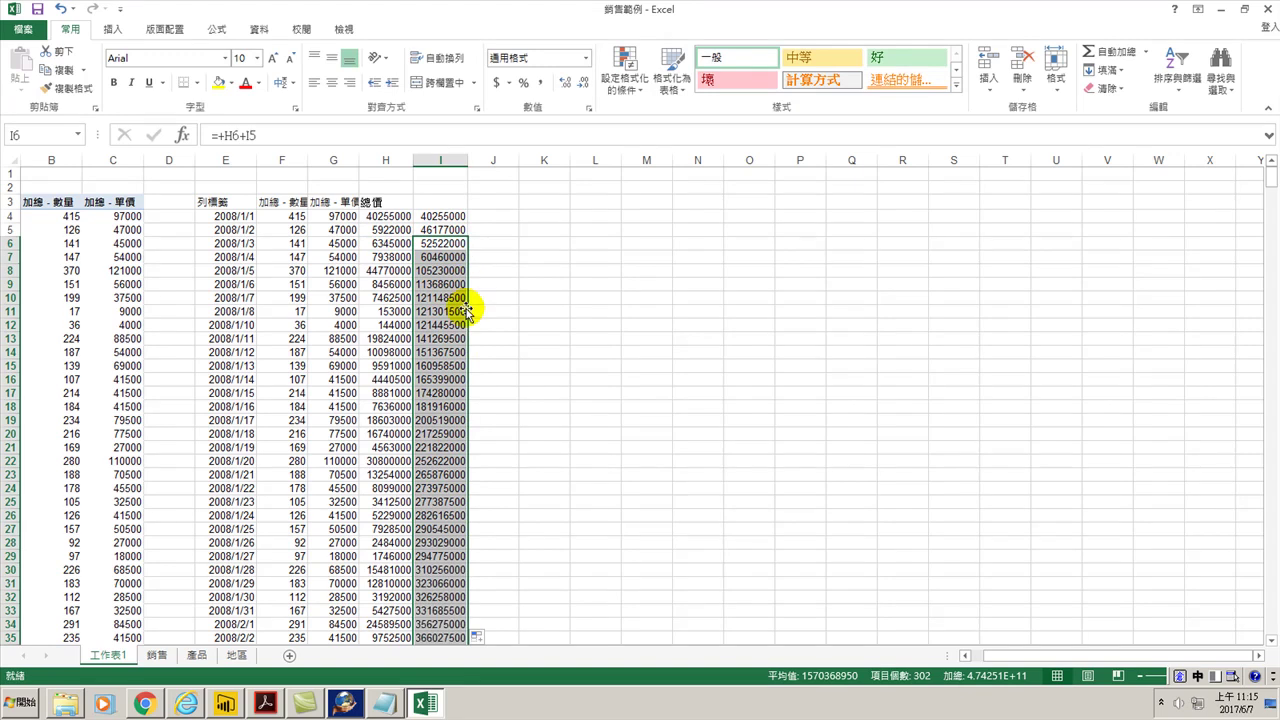
# Examine the cumulative totals and formulas at the start of column I against their dates in column E.
pyautogui.click(447, 257)
pyautogui.moveTo(446, 215); pyautogui.dragTo(462, 496)
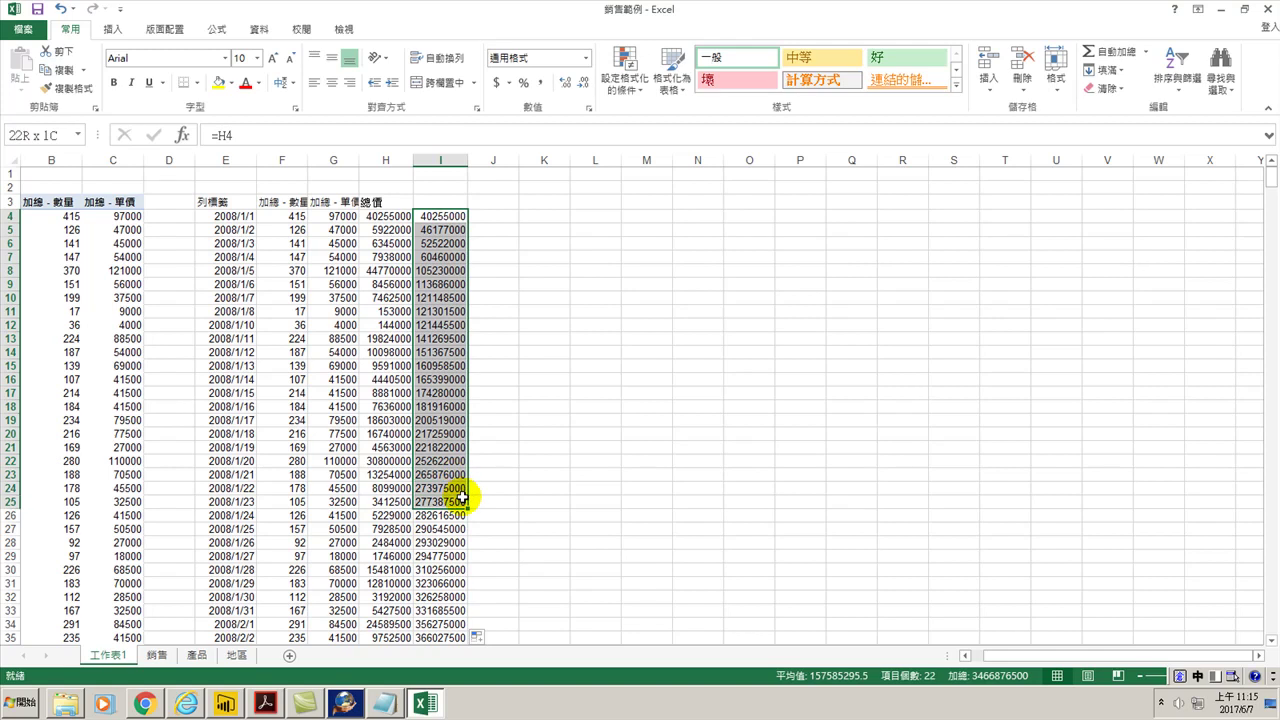
pyautogui.click(425, 265)
pyautogui.click(441, 216)
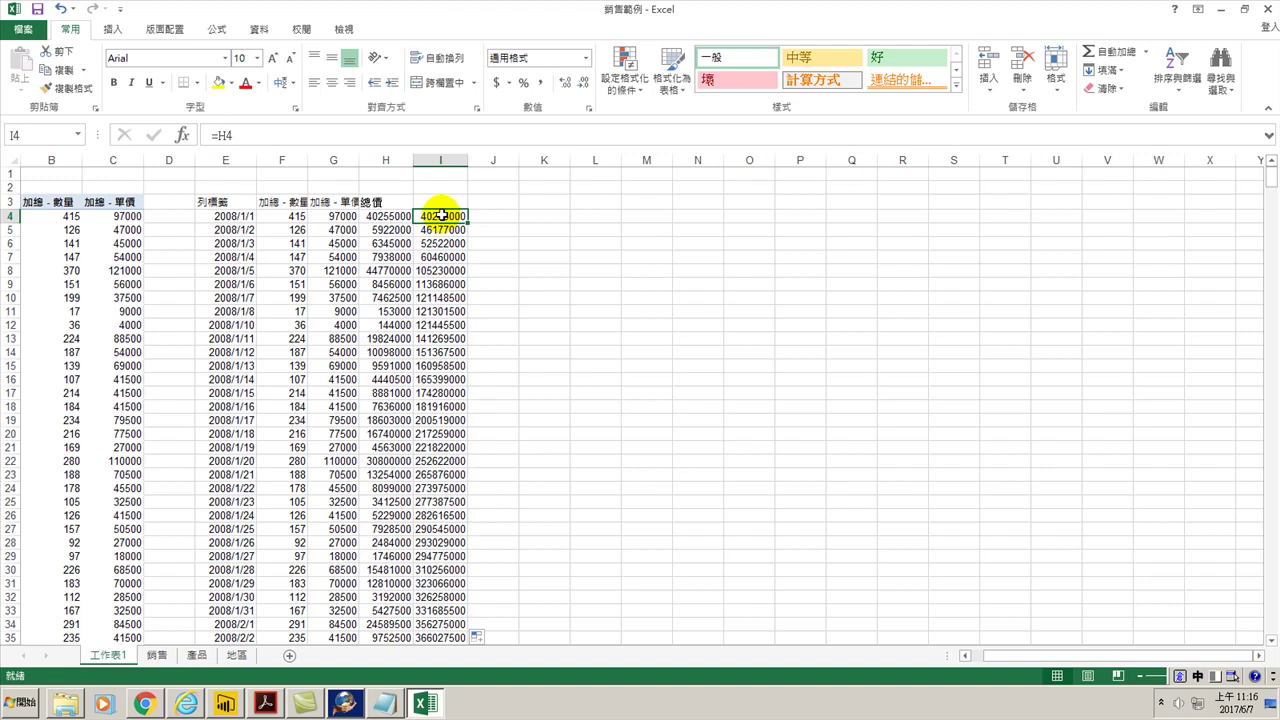
pyautogui.click(437, 230)
pyautogui.click(443, 243)
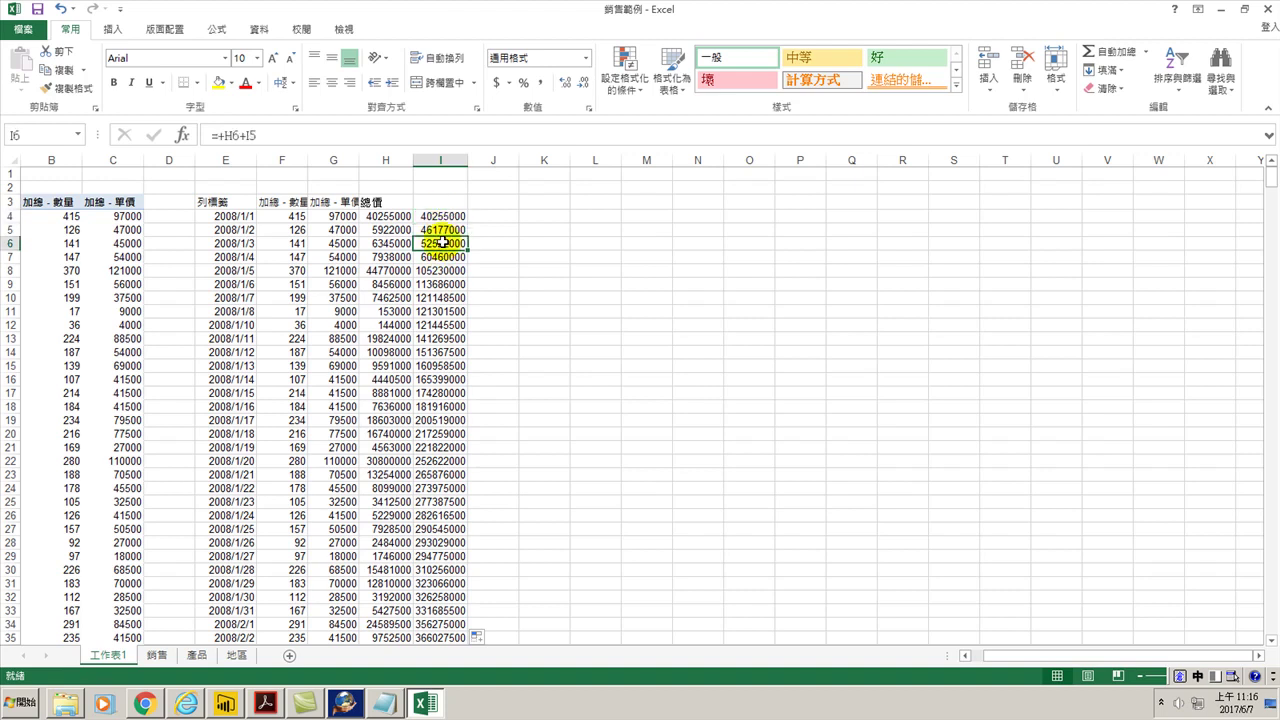
pyautogui.click(250, 242)
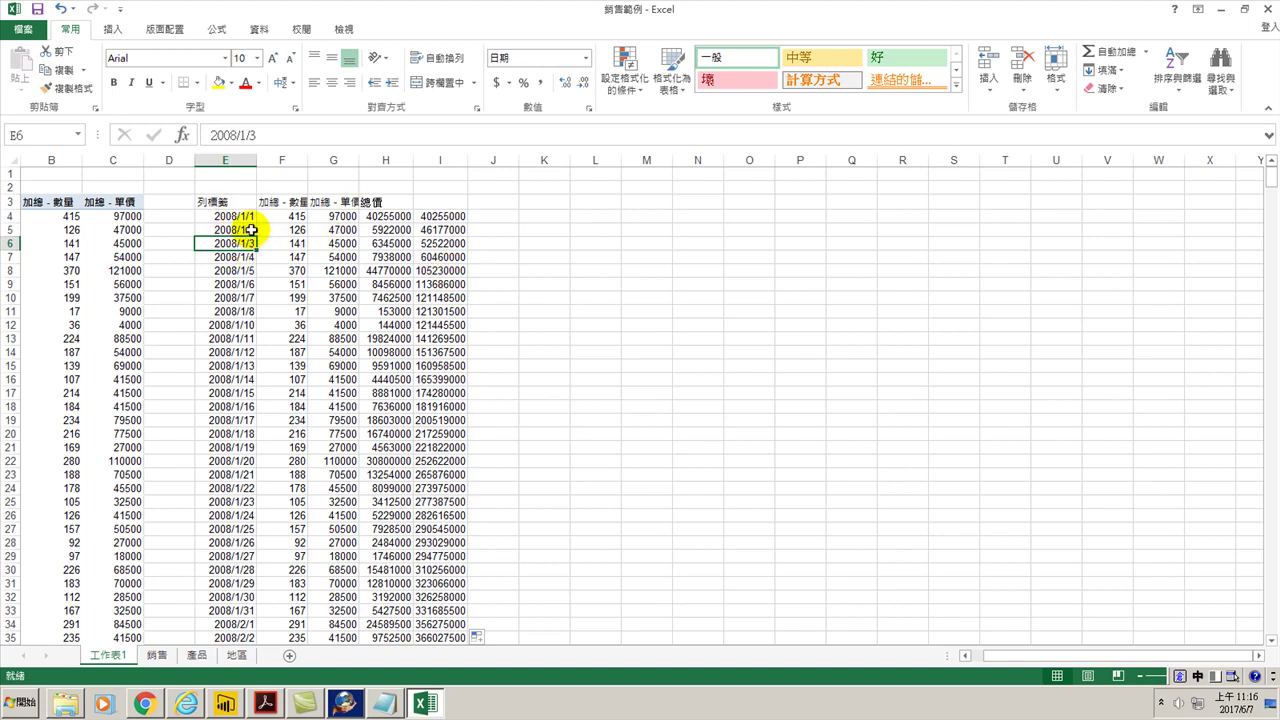
pyautogui.moveTo(240, 215); pyautogui.dragTo(243, 241)
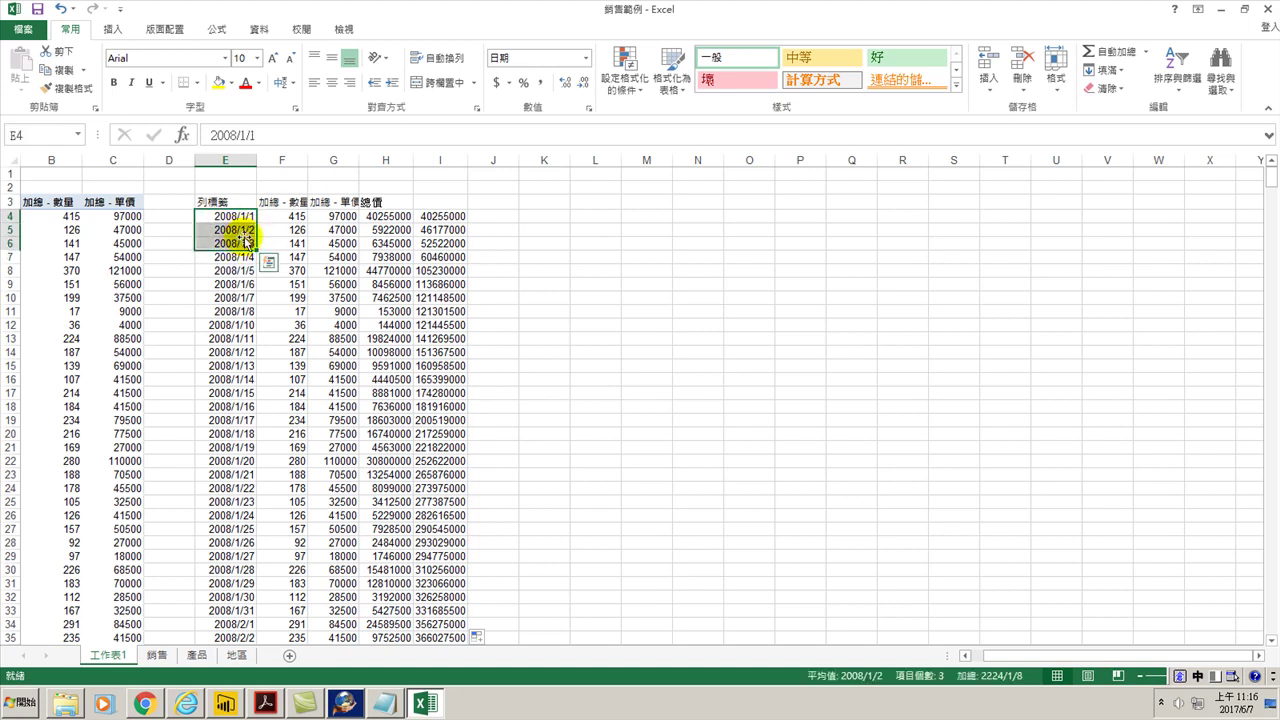
pyautogui.click(588, 307)
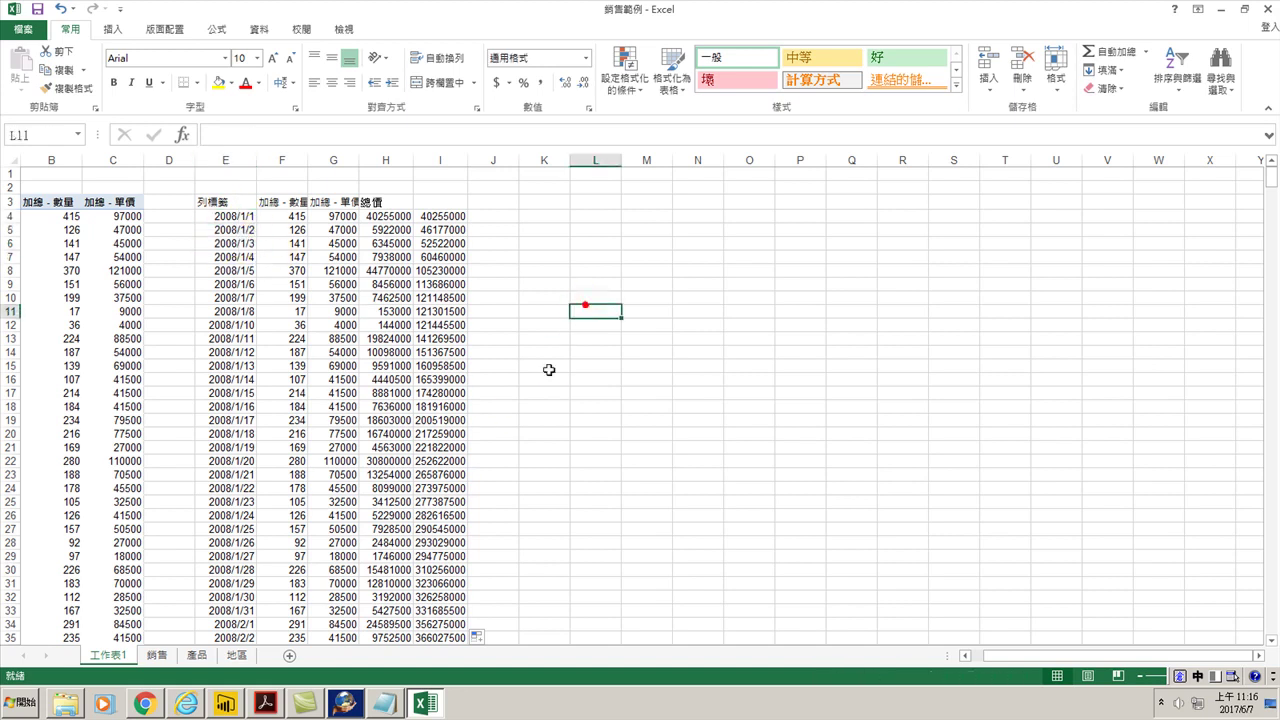
# Switch to Notepad, which holds the 累積銷售 DAX formula, and reposition its window so the whole formula is readable.
pyautogui.click(384, 703)
pyautogui.moveTo(437, 208); pyautogui.dragTo(507, 189)
pyautogui.click(802, 221)
pyautogui.click(816, 263)
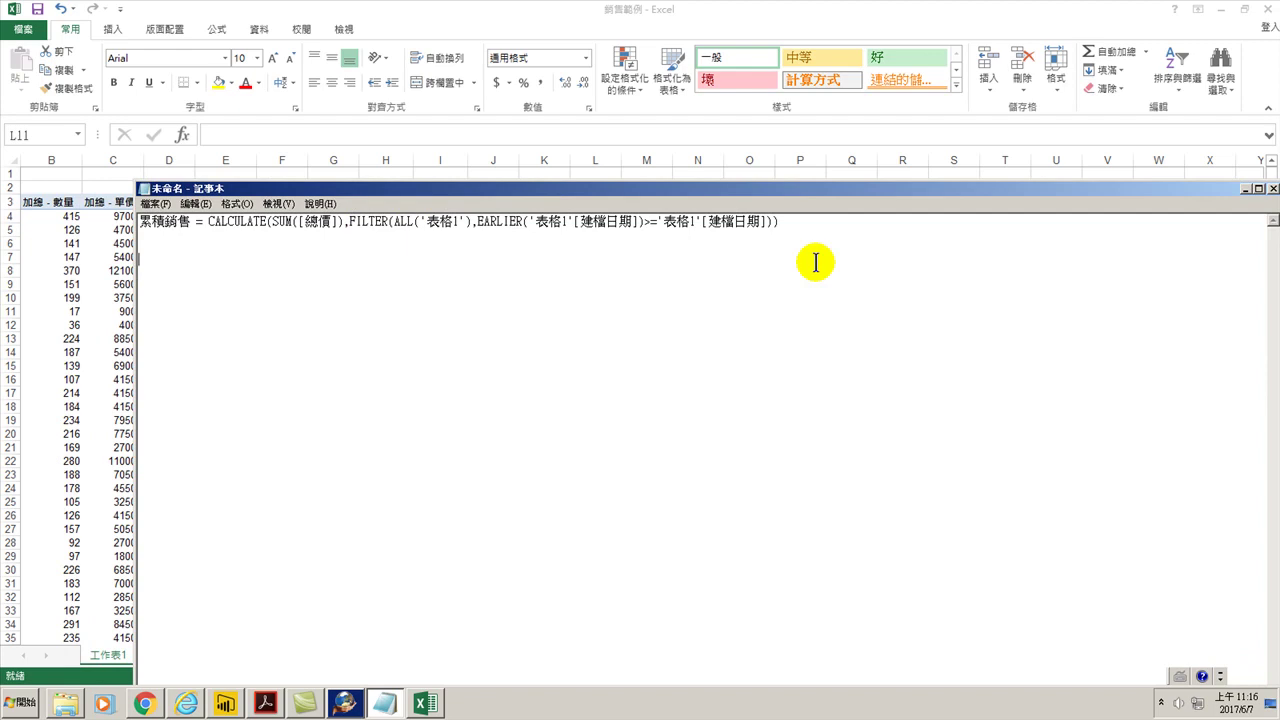
# Set the Notepad font size to 18.
pyautogui.click(237, 204)
pyautogui.click(250, 238)
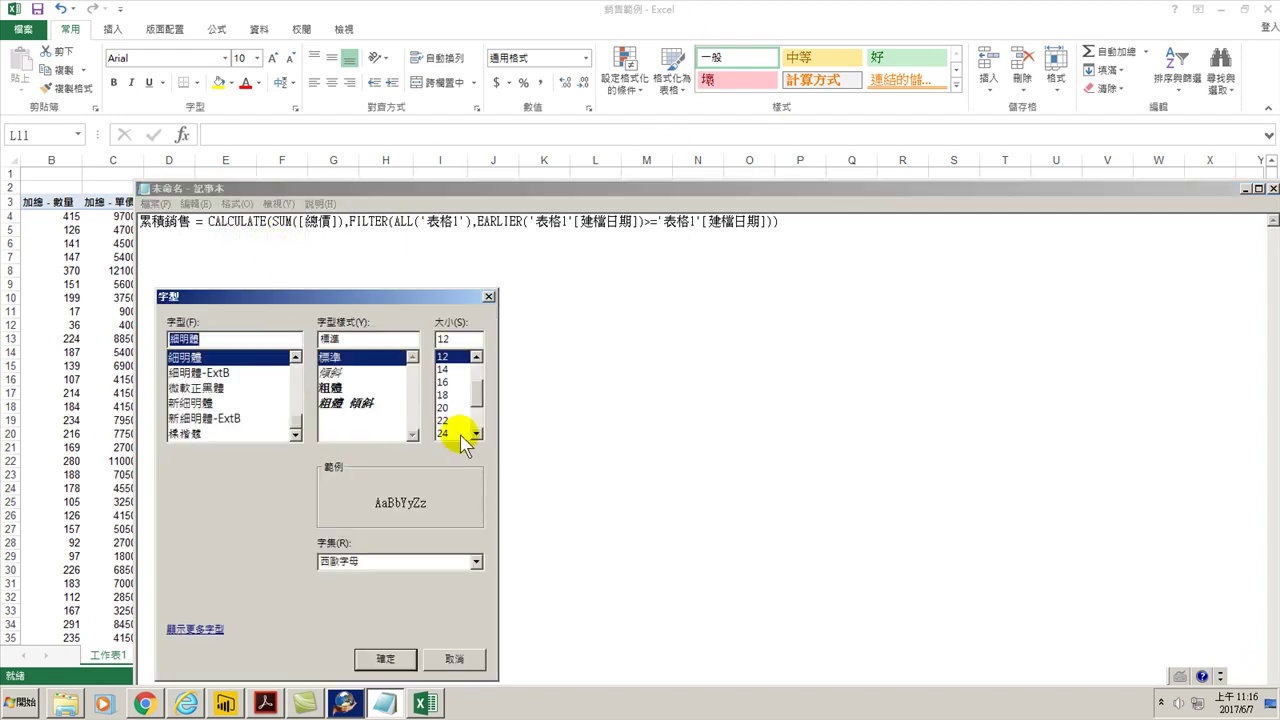
pyautogui.click(448, 432)
pyautogui.click(448, 395)
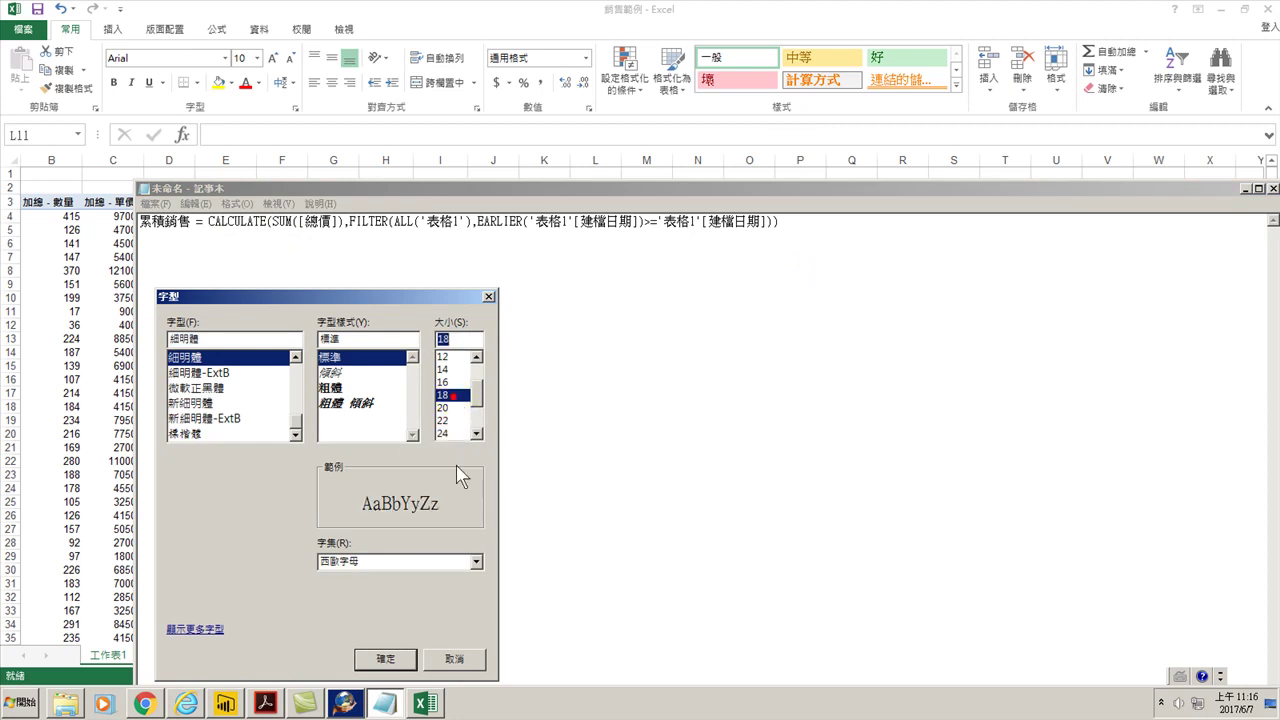
pyautogui.click(395, 657)
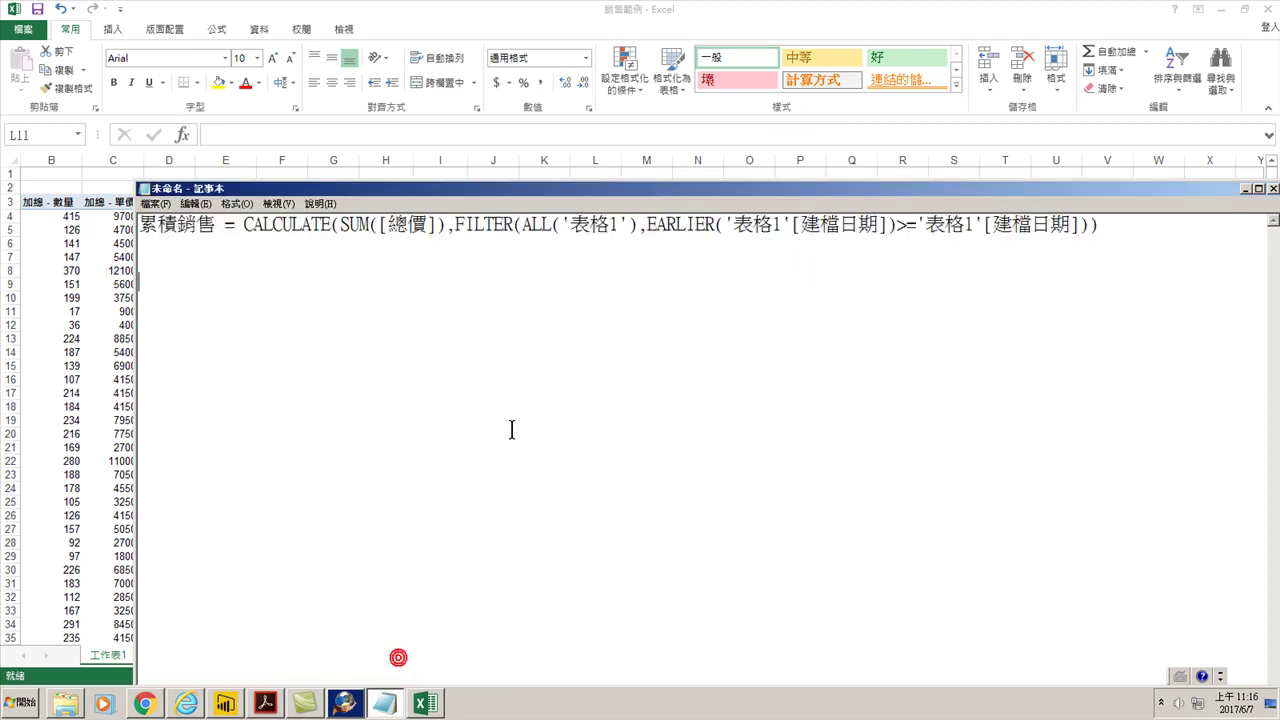
# Move the Notepad window clear of the cumulative column and write the note "我想計算累積銷售," below the formula.
pyautogui.click(171, 257)
pyautogui.moveTo(265, 188); pyautogui.dragTo(618, 202)
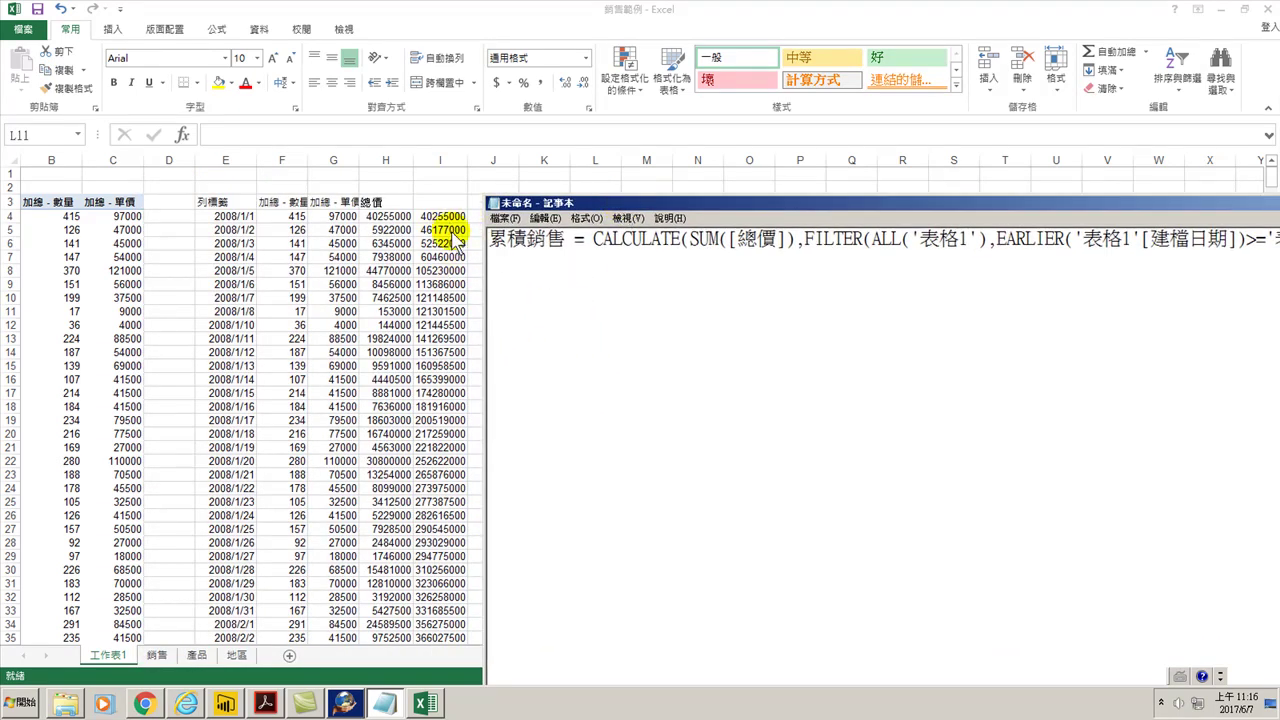
pyautogui.click(585, 317)
pyautogui.write('我想計6')
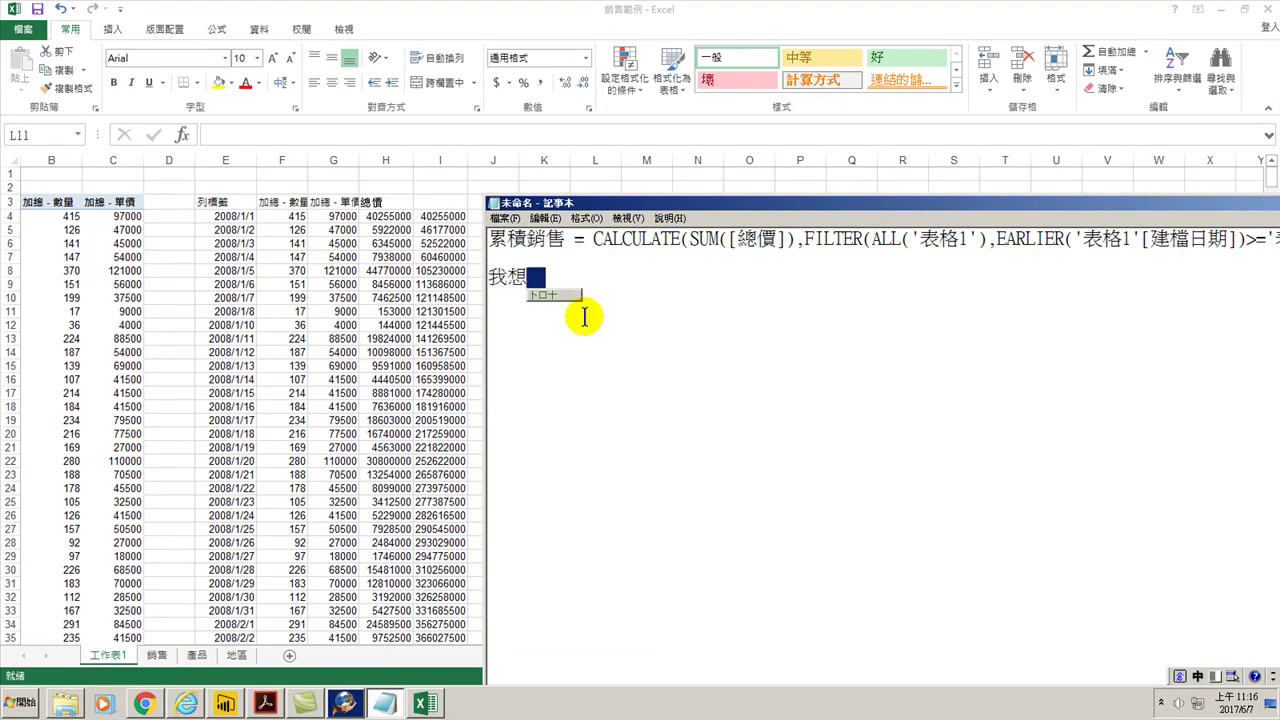
pyautogui.press('BackSpace')
pyautogui.write('算累')
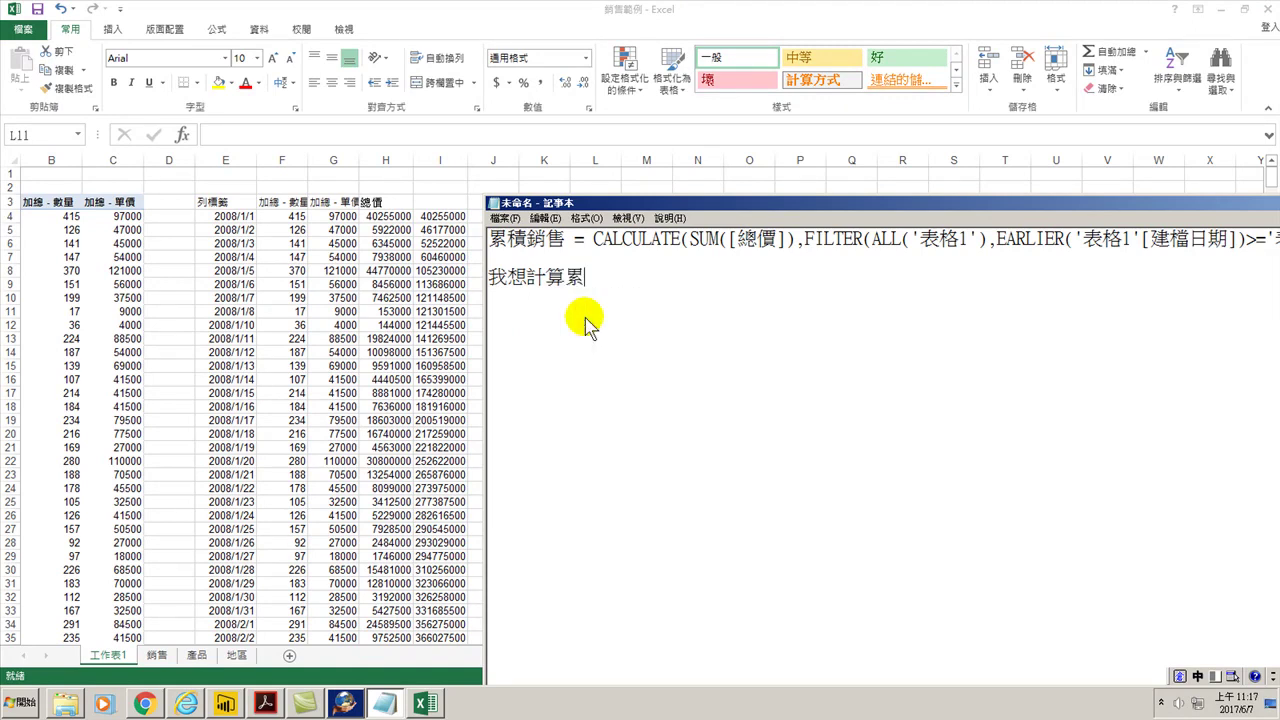
pyautogui.write('積銷售,')
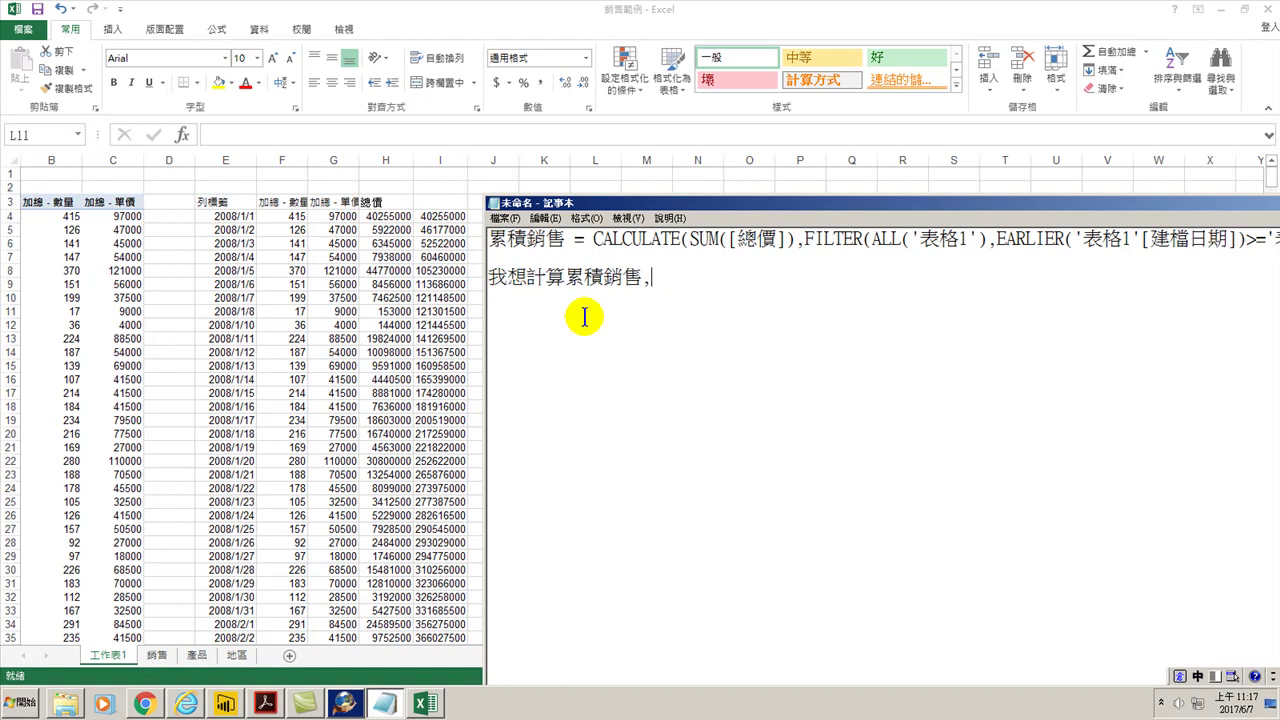
pyautogui.press('Return')
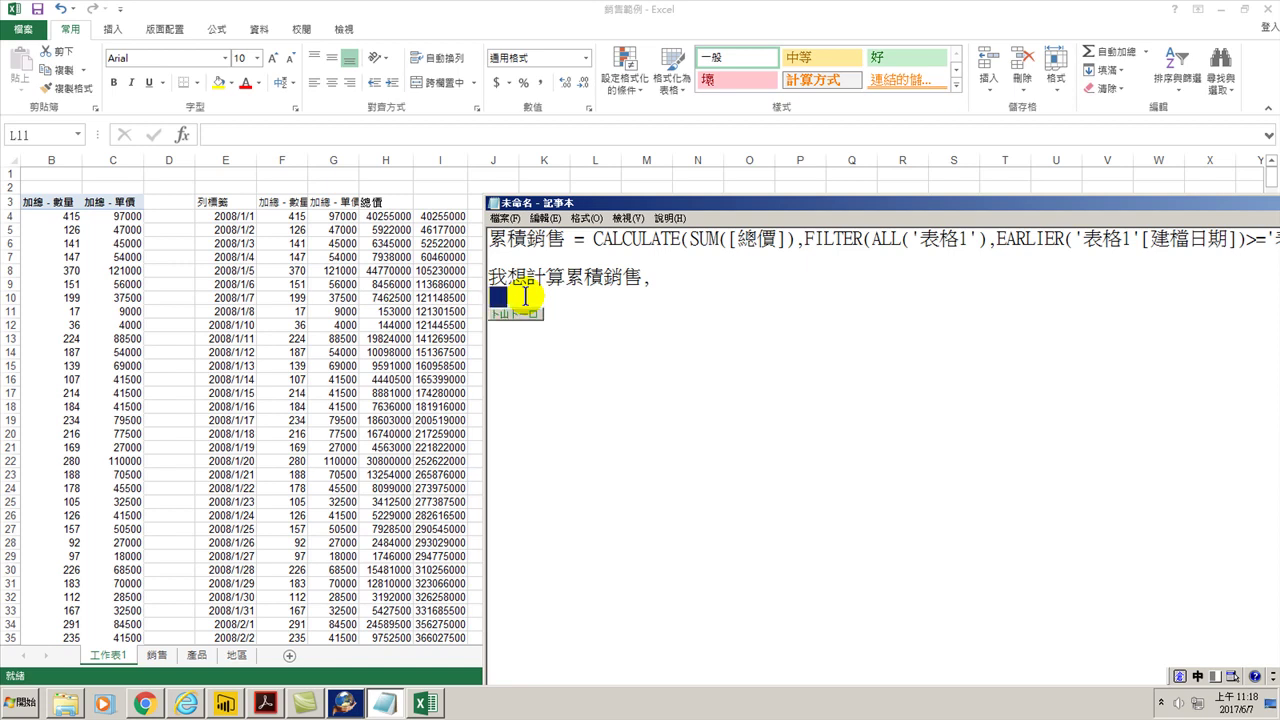
# Add the line "這一期+上期累積" under the cumulative sales note.
pyautogui.press('BackSpace')
pyautogui.press('Return')
pyautogui.write('這一期')
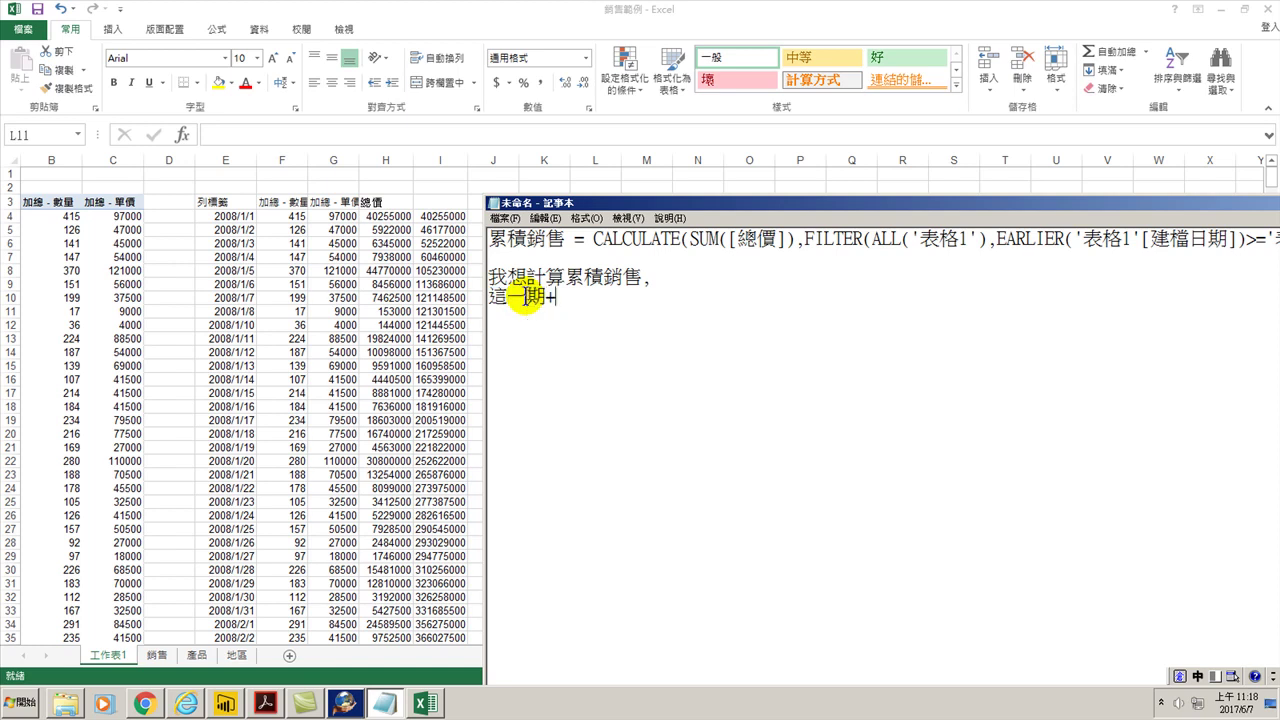
pyautogui.write('+上期')
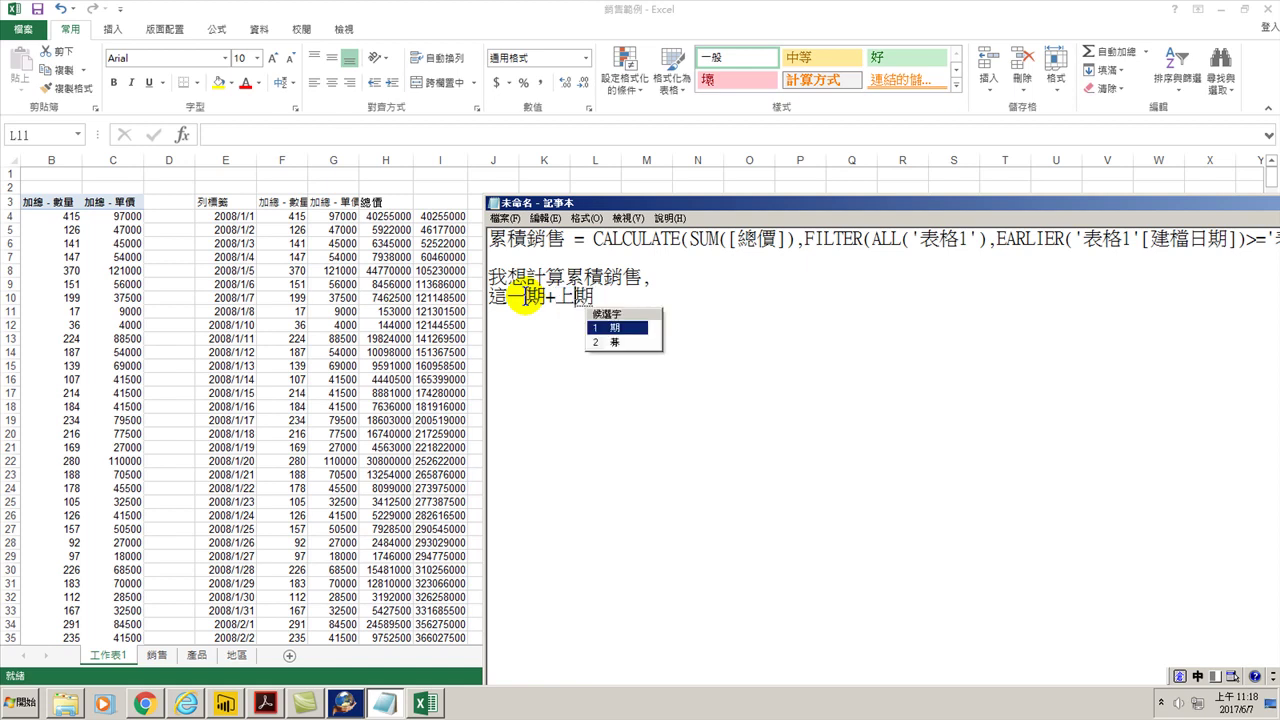
pyautogui.write('累')
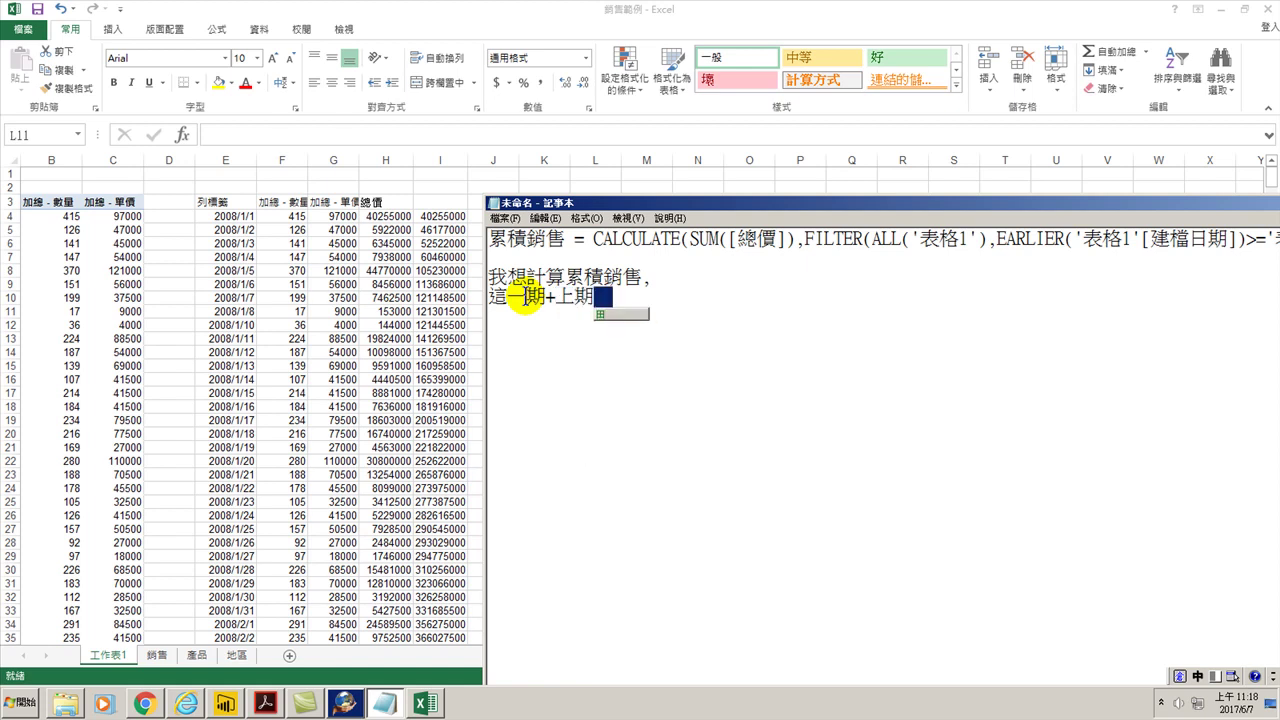
pyautogui.write('績')
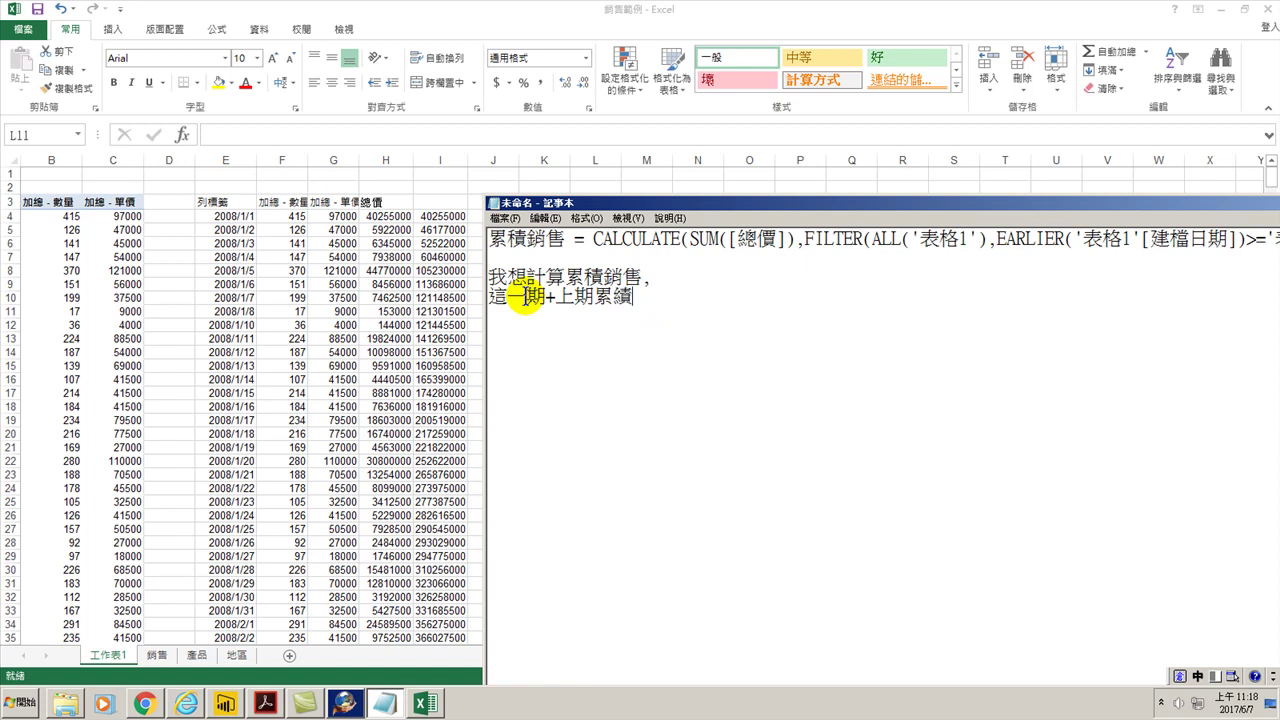
pyautogui.press('BackSpace')
pyautogui.write('積')
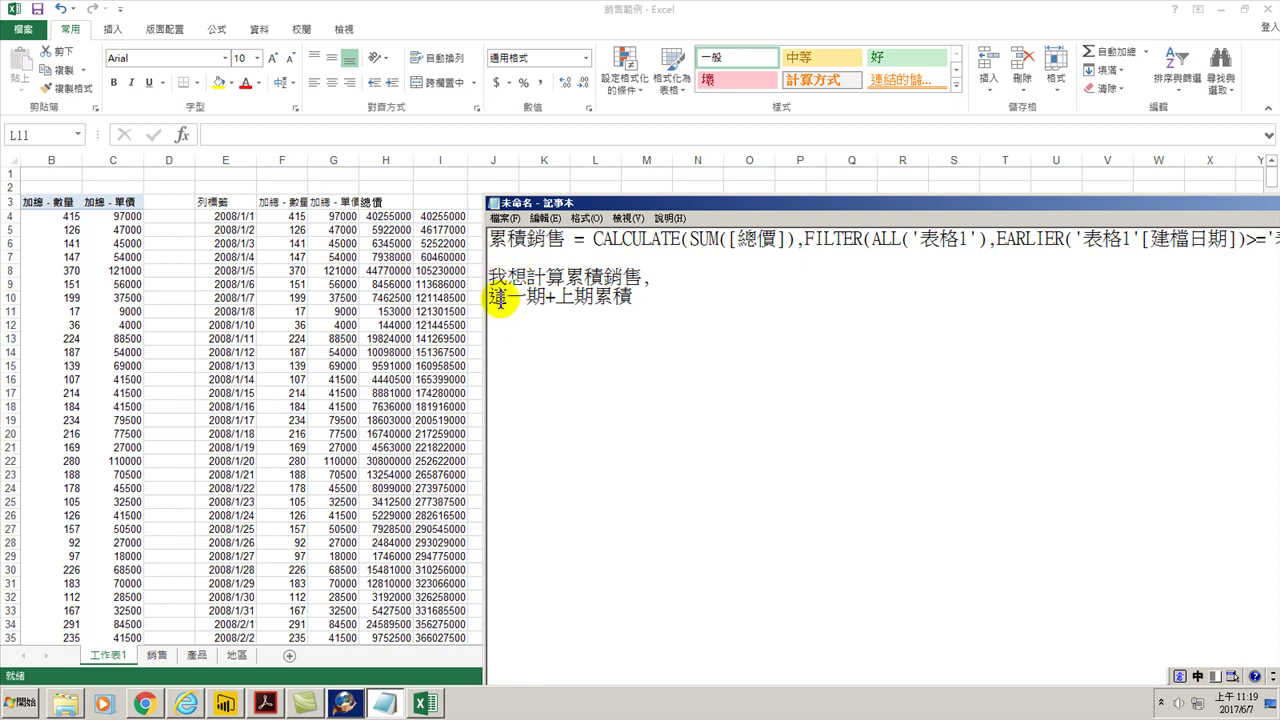
# Review the "這一期+上期累積" line, reposition the window, and examine the formula's CALCULATE, SUM([總價]) and FILTER parts including EARLIER.
pyautogui.moveTo(490, 297); pyautogui.dragTo(650, 298)
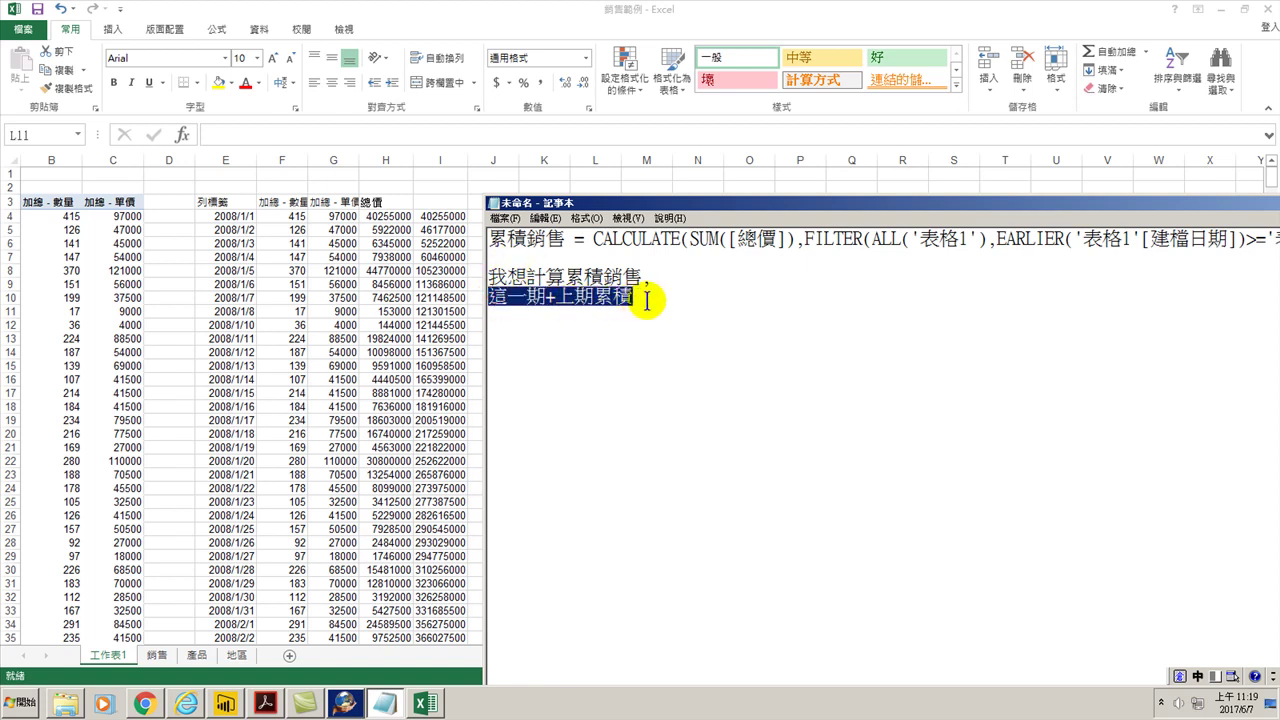
pyautogui.click(650, 298)
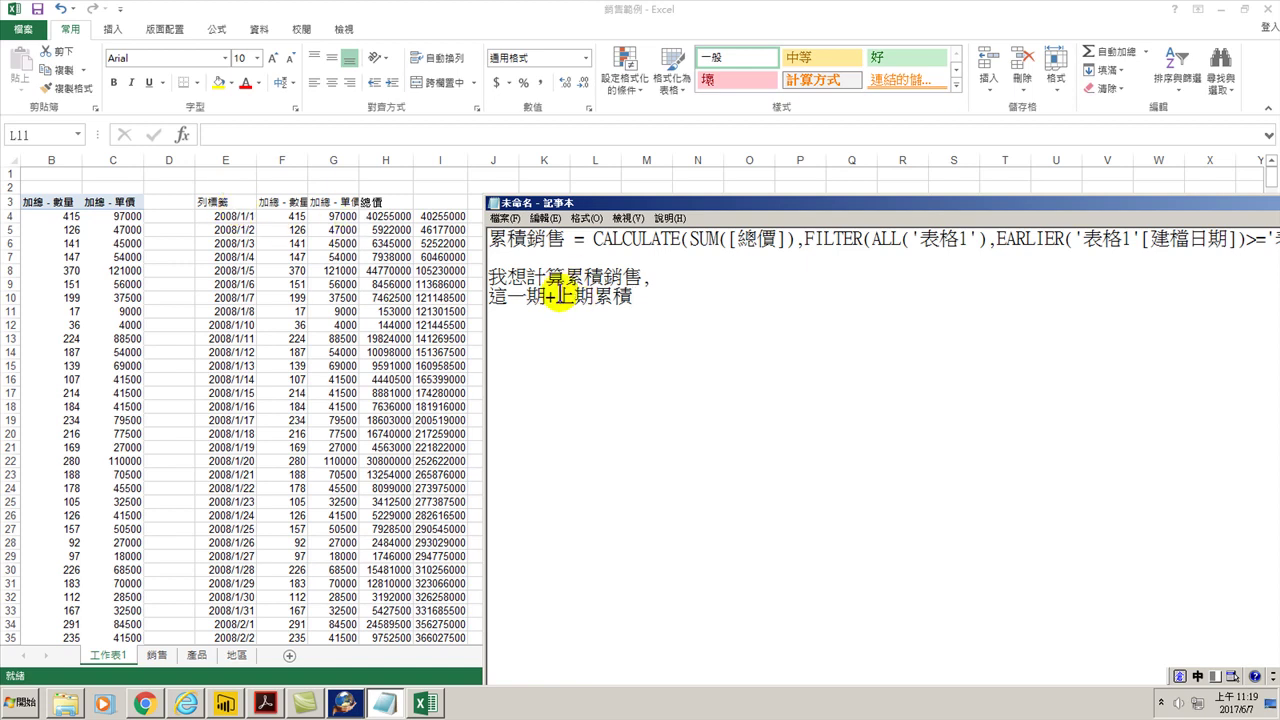
pyautogui.moveTo(871, 205); pyautogui.dragTo(510, 171)
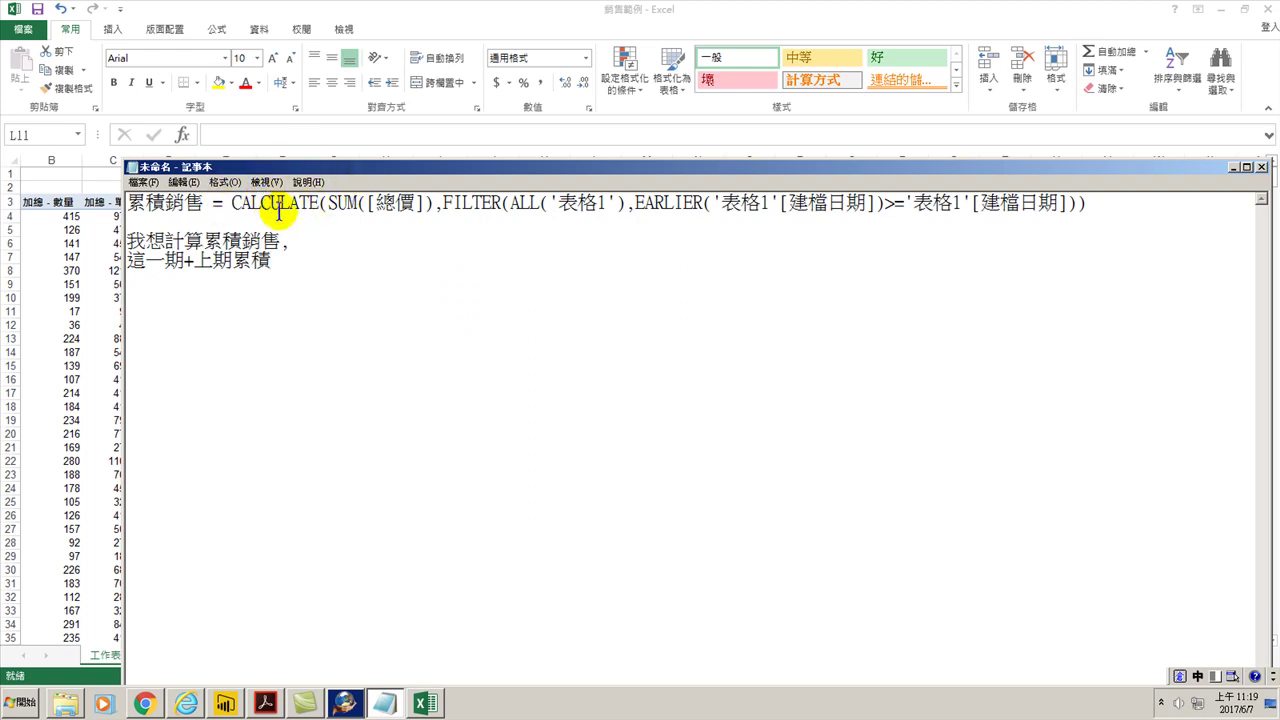
pyautogui.doubleClick(236, 204)
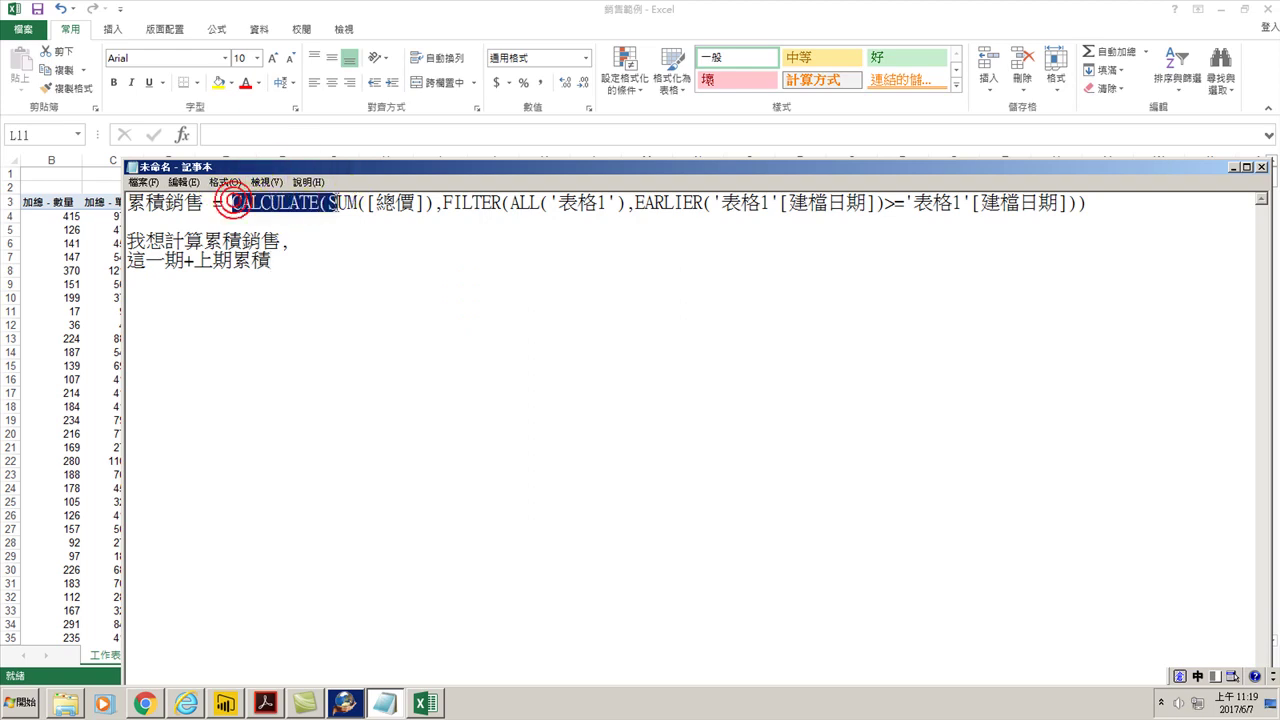
pyautogui.moveTo(338, 204); pyautogui.dragTo(436, 212)
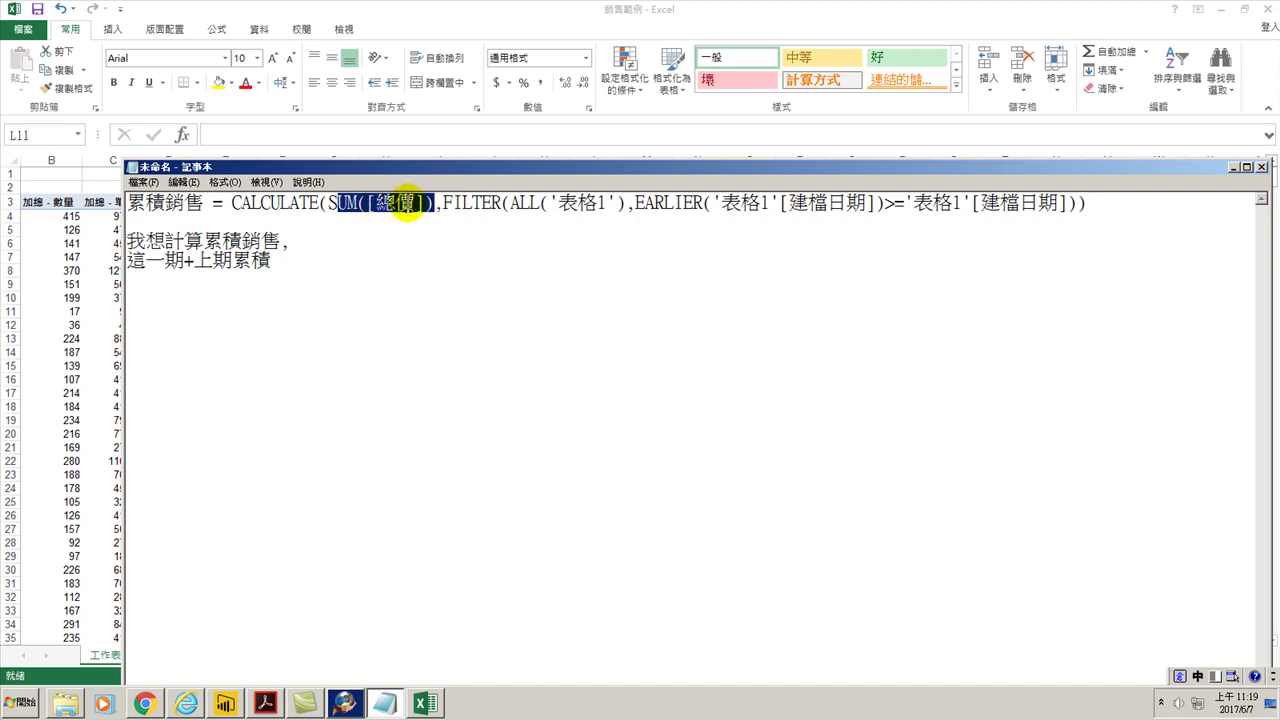
pyautogui.moveTo(443, 203); pyautogui.dragTo(1077, 203)
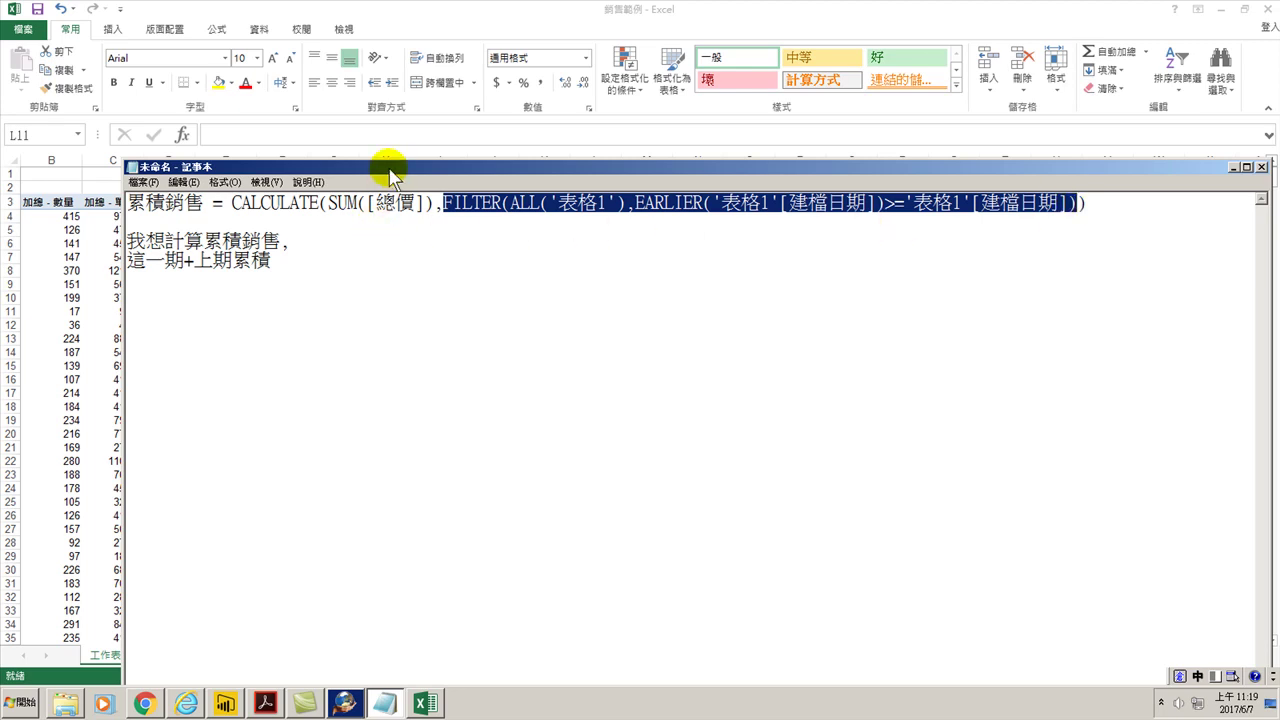
# Move the Notepad window below the first rows of the cumulative table and add the note "我要計算1月2日的累積銷售," after a blank line.
pyautogui.moveTo(388, 178); pyautogui.dragTo(381, 294)
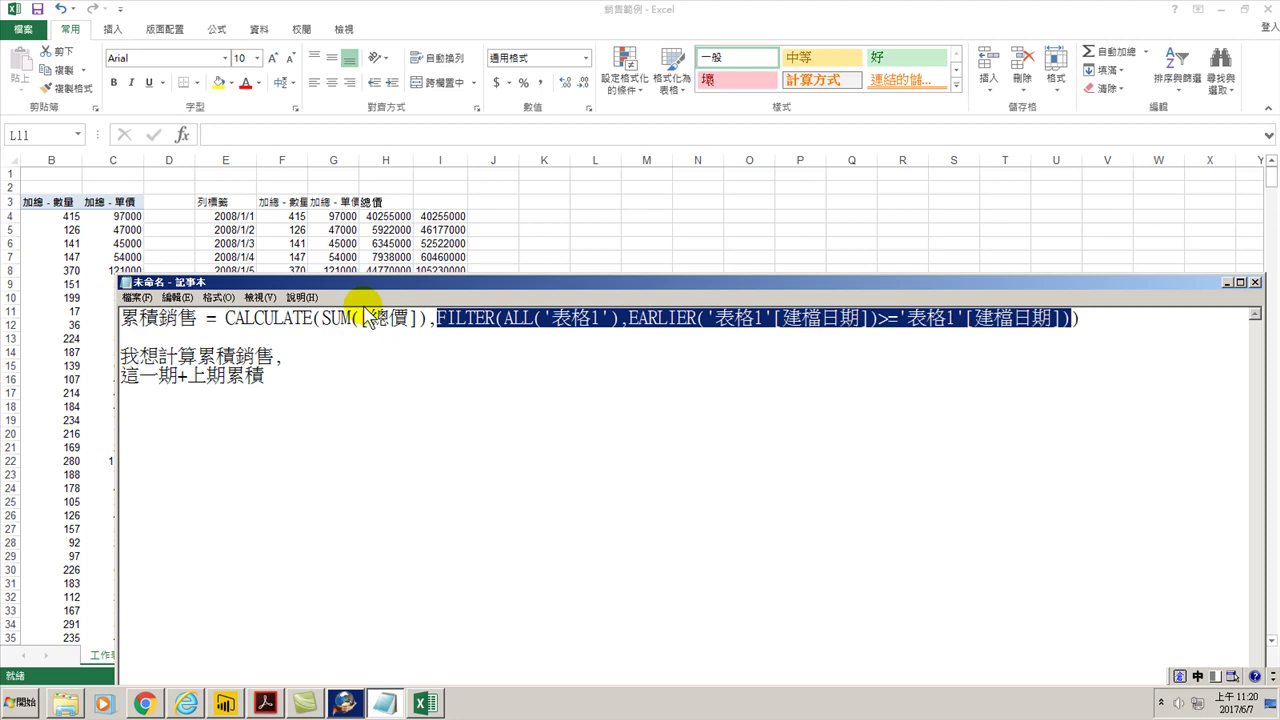
pyautogui.click(275, 363)
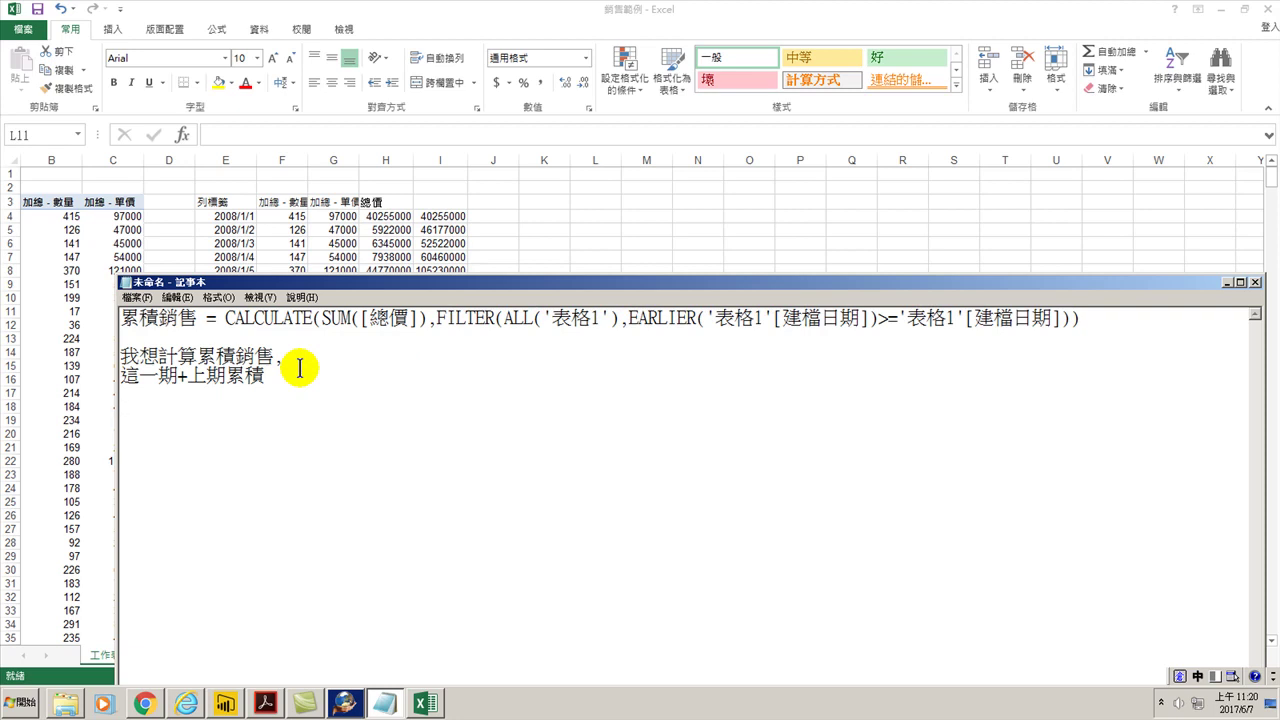
pyautogui.write('我要')
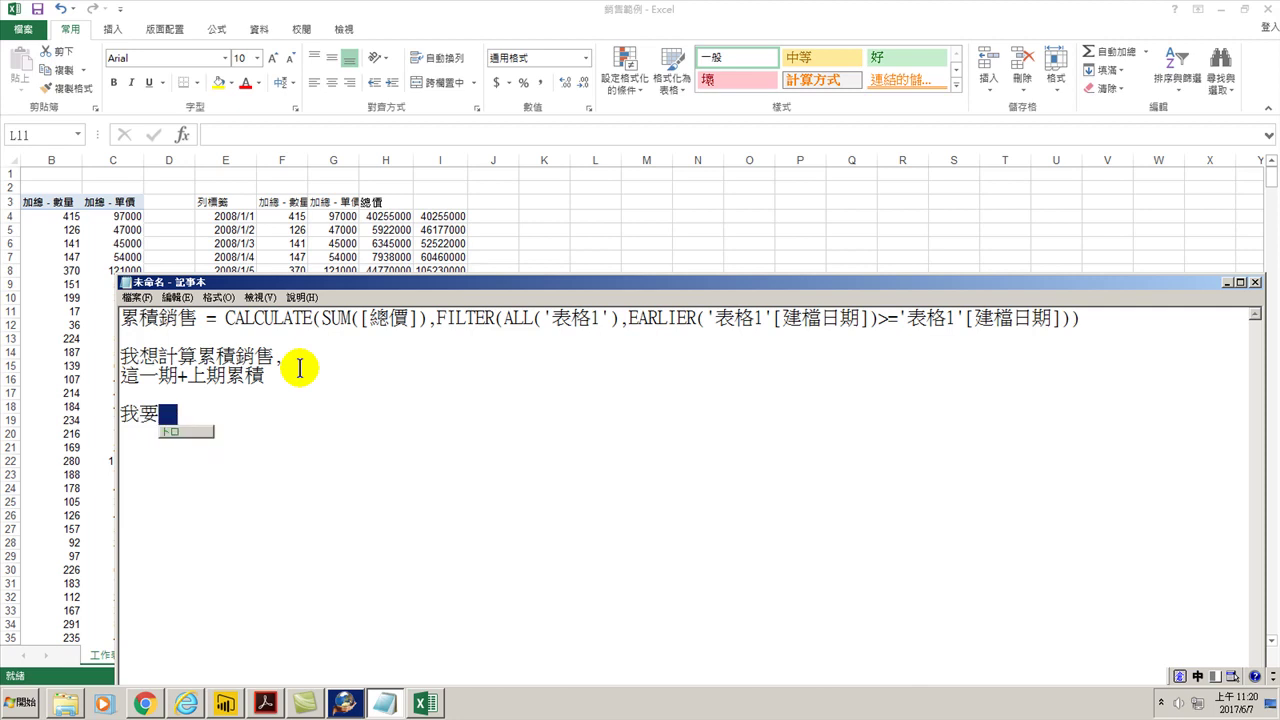
pyautogui.write('計算1')
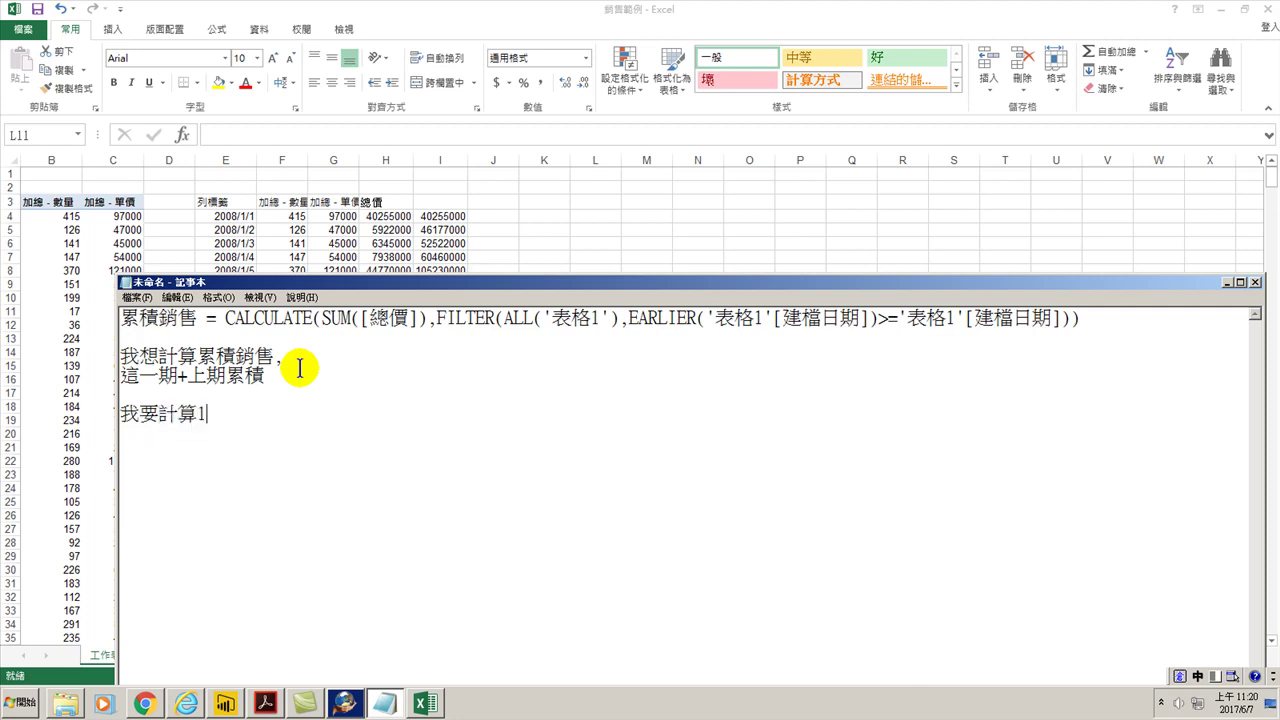
pyautogui.write('月2日')
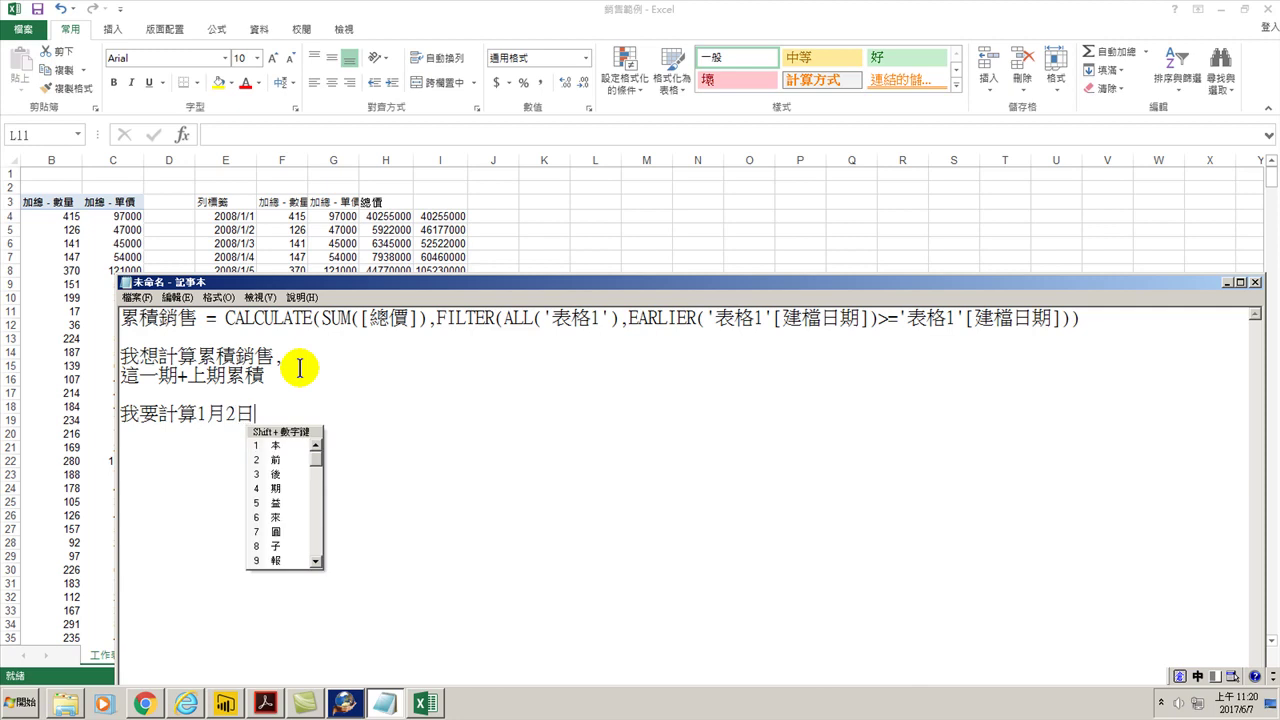
pyautogui.write('的')
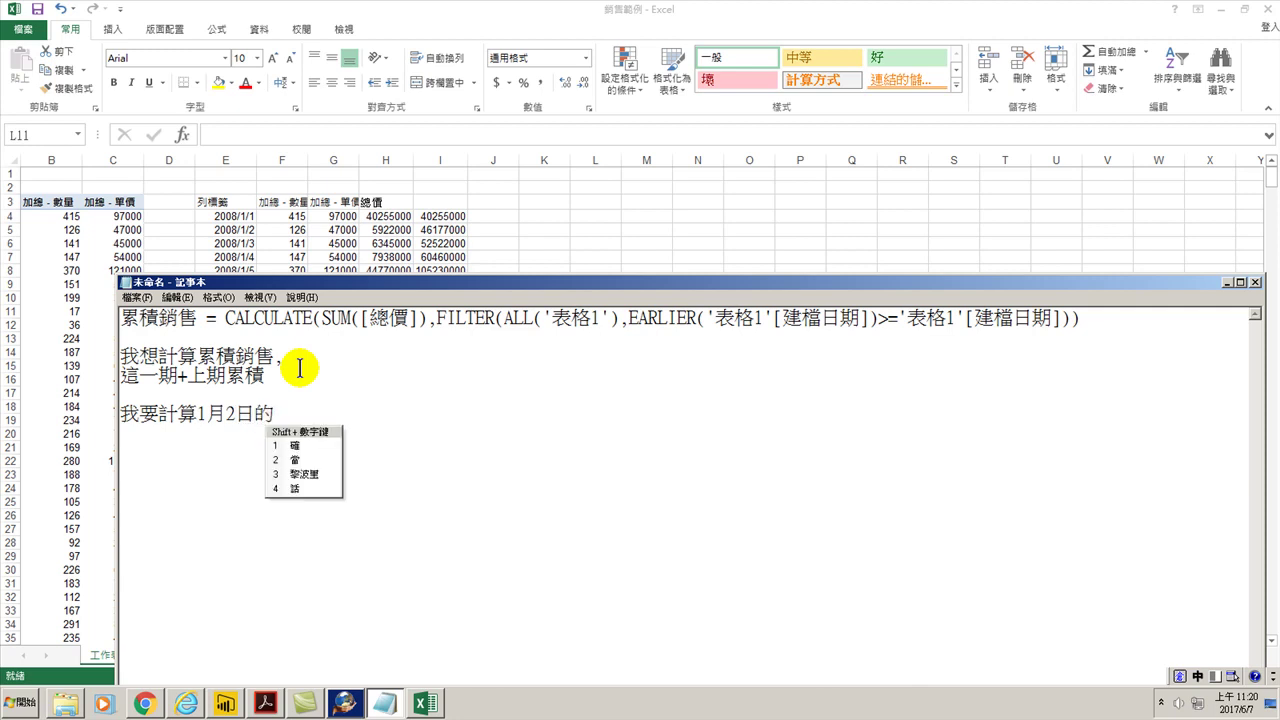
pyautogui.write('累')
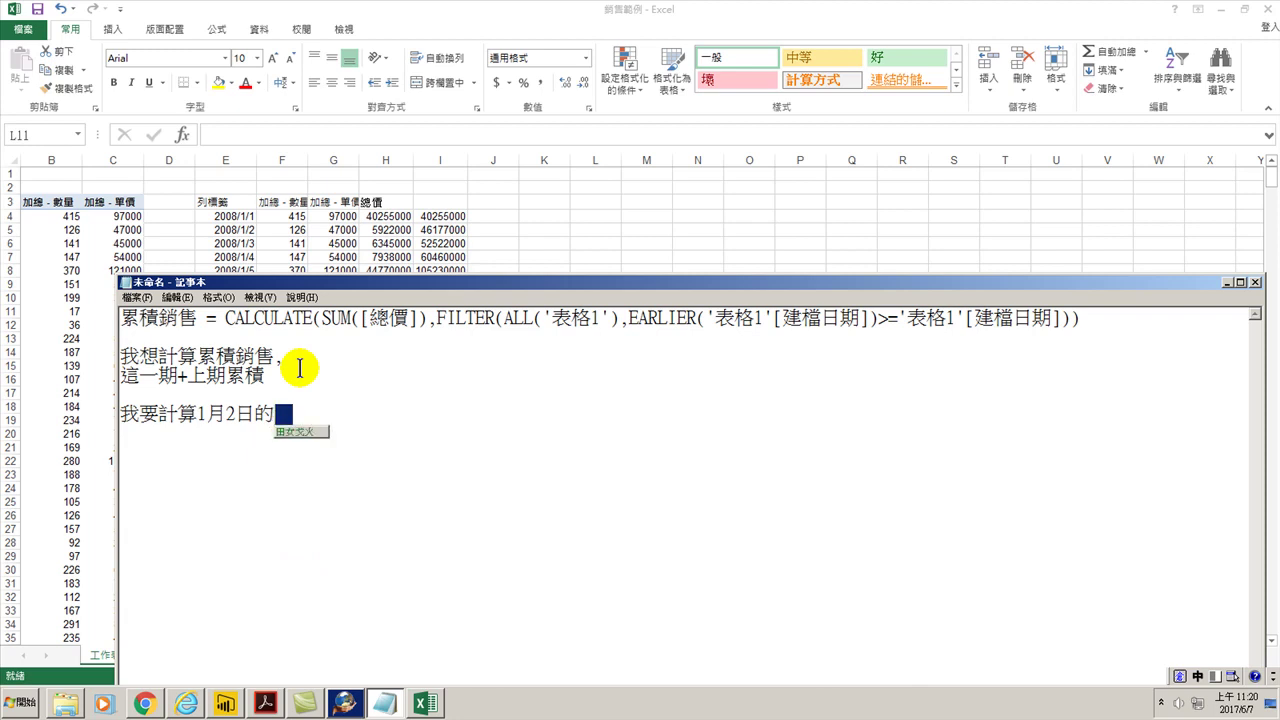
pyautogui.write('積')
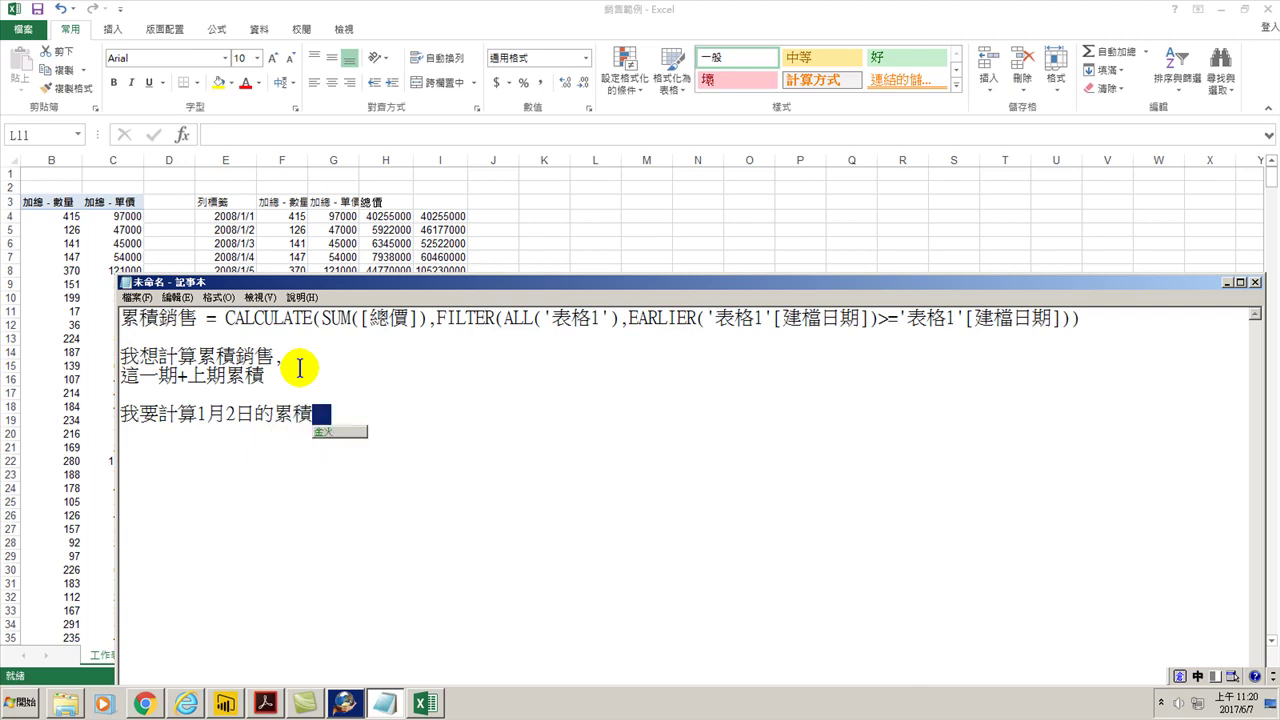
pyautogui.write('銷售')
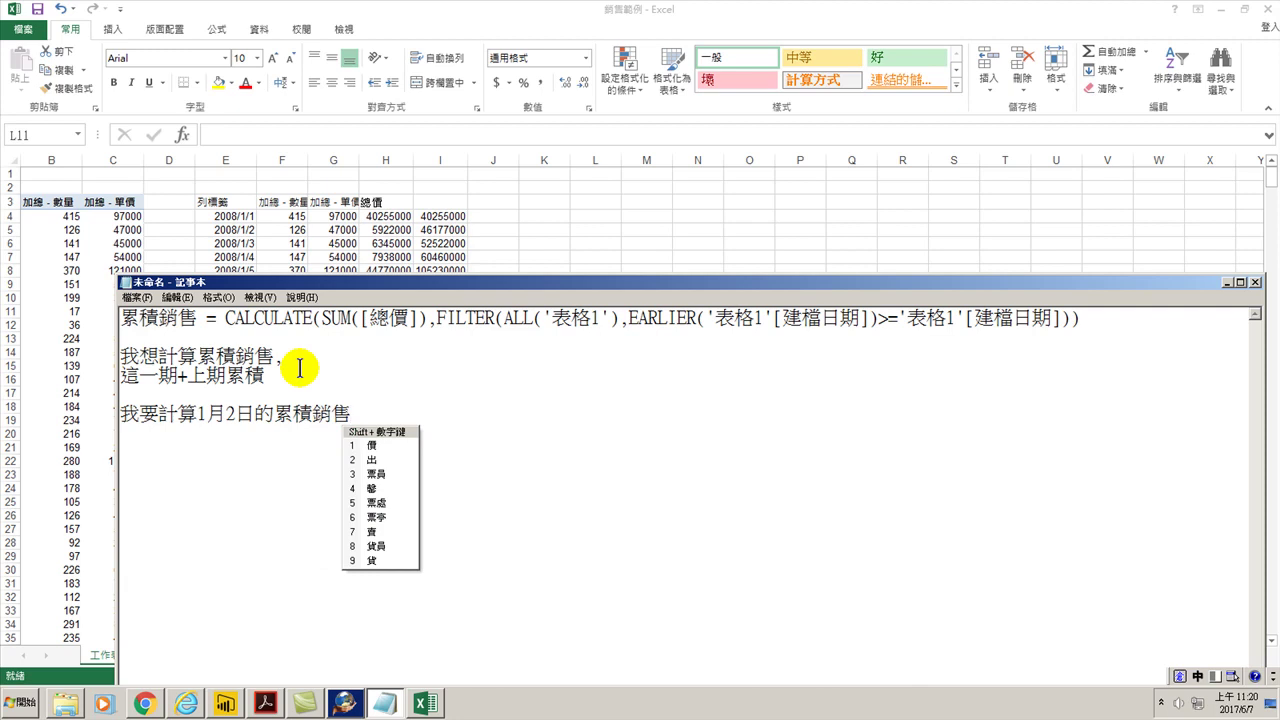
pyautogui.write(',')
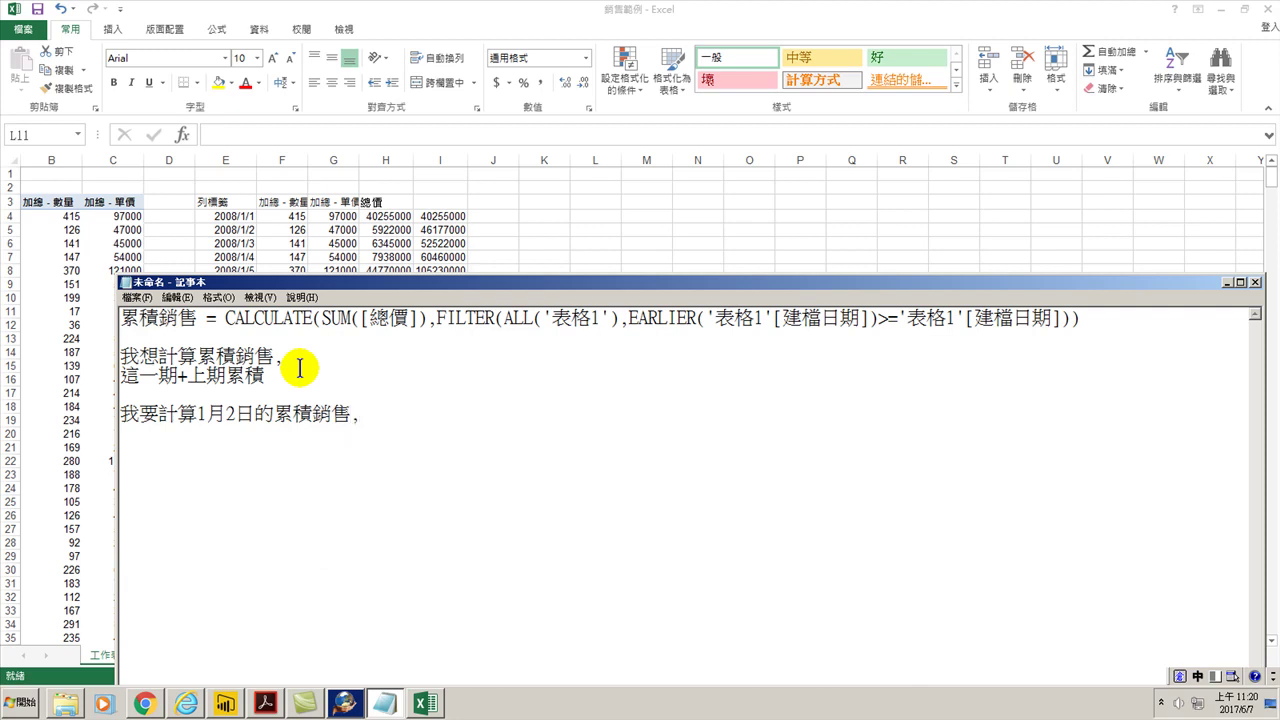